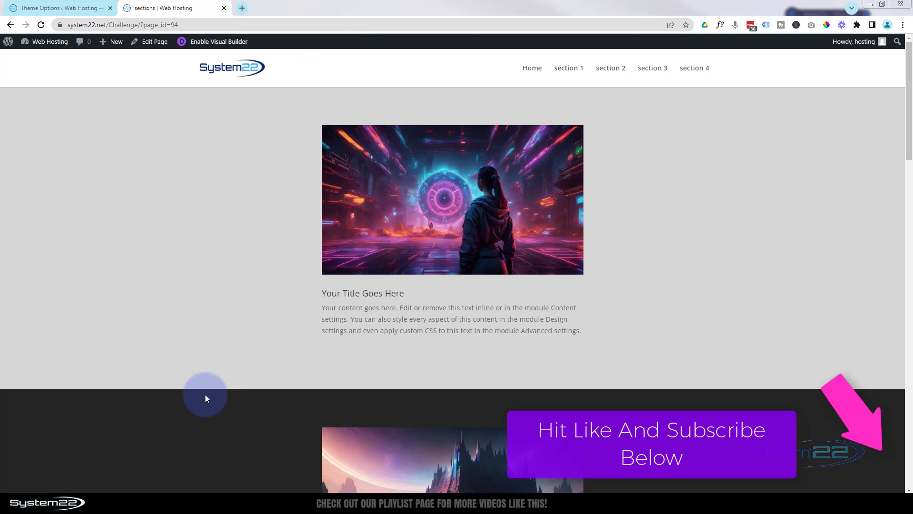
# Step: Check the header color change on the finished page by jumping through sections 1 to 4 and back to Home
pyautogui.click(567, 70)
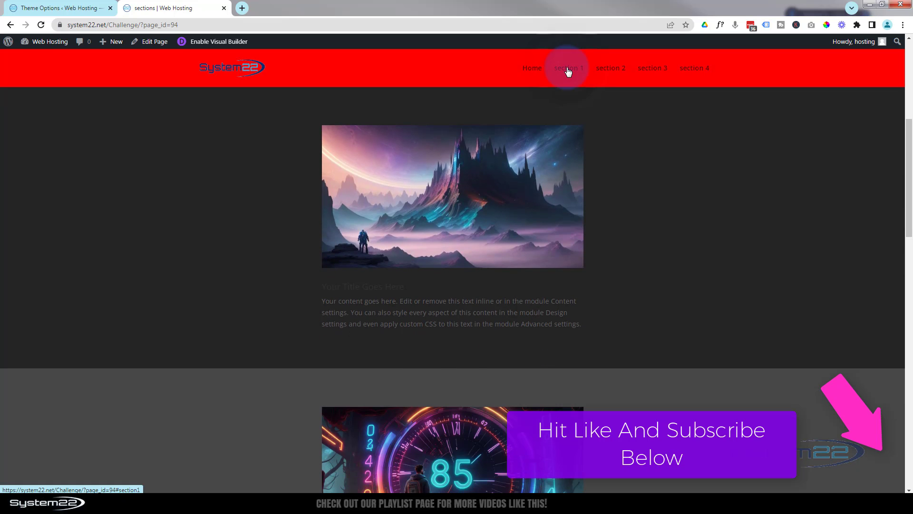
pyautogui.click(606, 74)
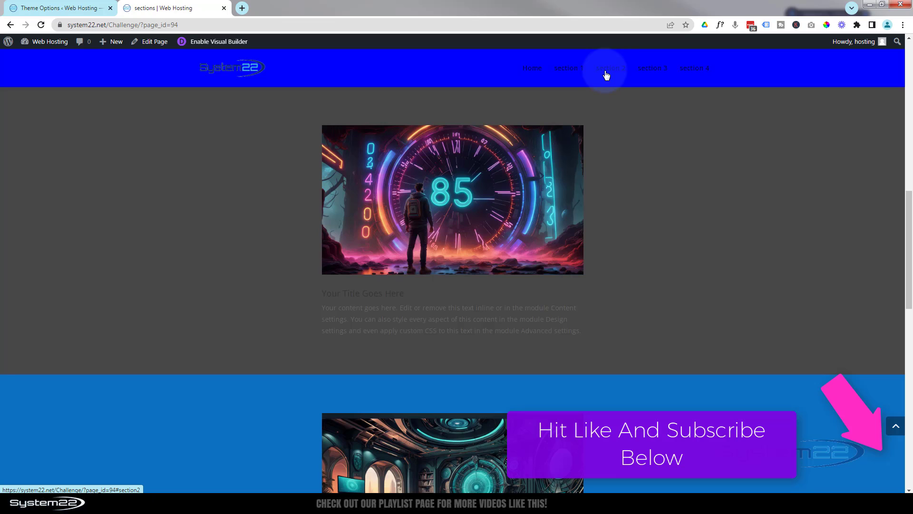
pyautogui.click(653, 74)
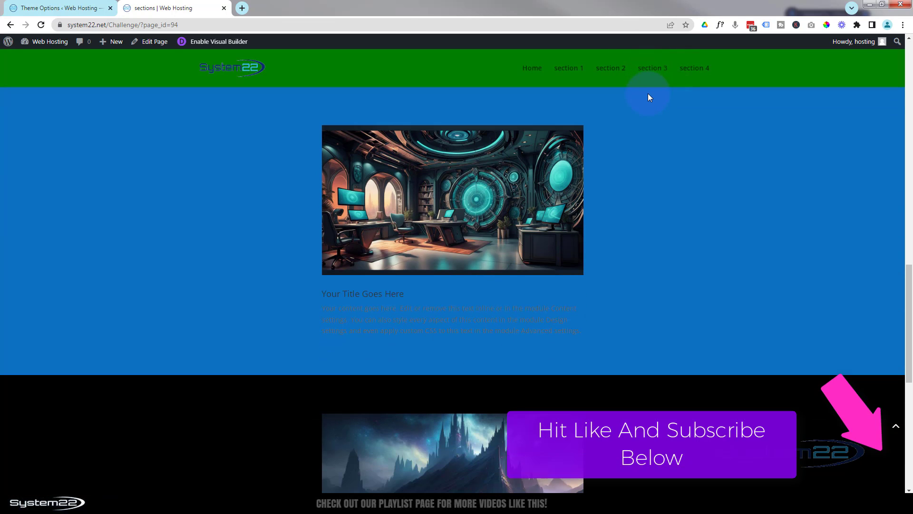
pyautogui.click(695, 70)
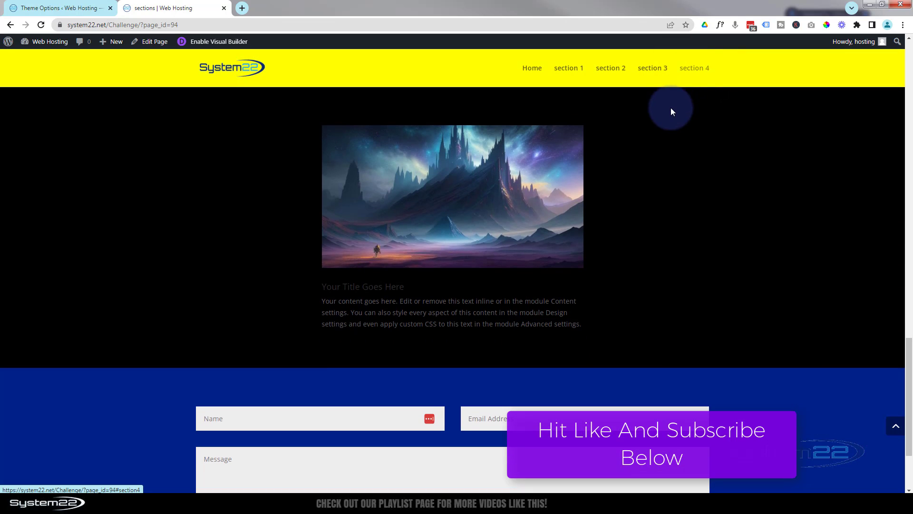
pyautogui.click(560, 81)
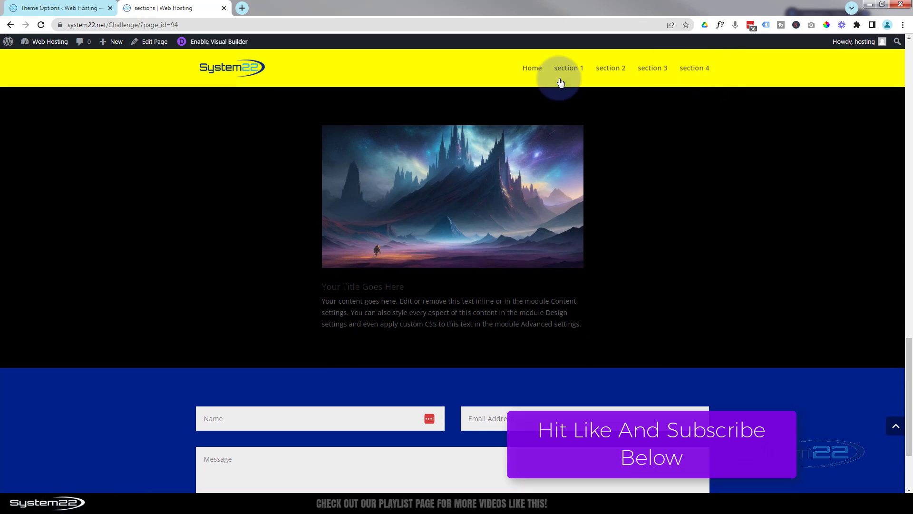
pyautogui.click(533, 69)
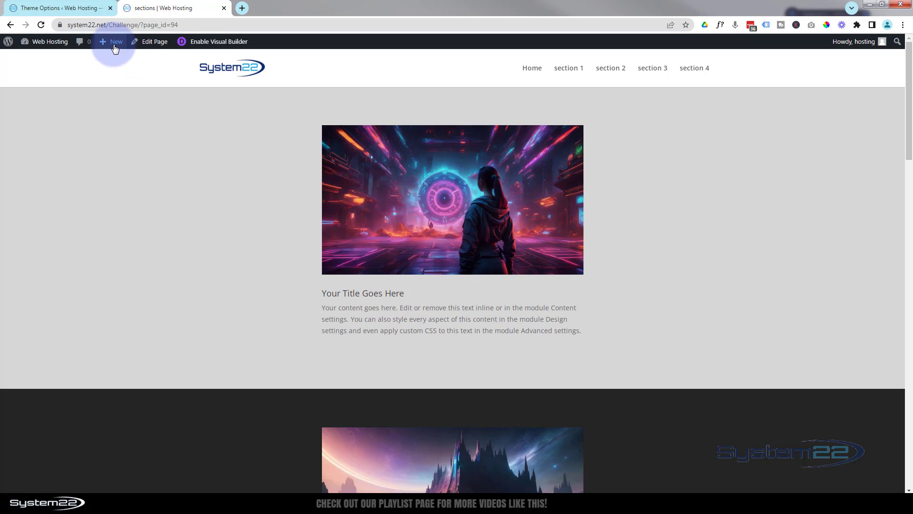
# Step: Create a new page titled "Header Color" and start building it from scratch with the Divi Builder
pyautogui.moveTo(114, 47)
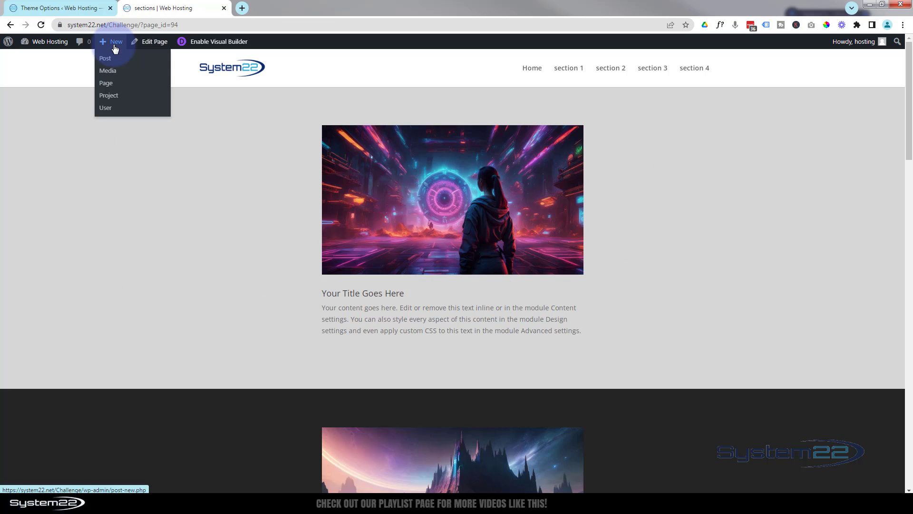
pyautogui.click(109, 87)
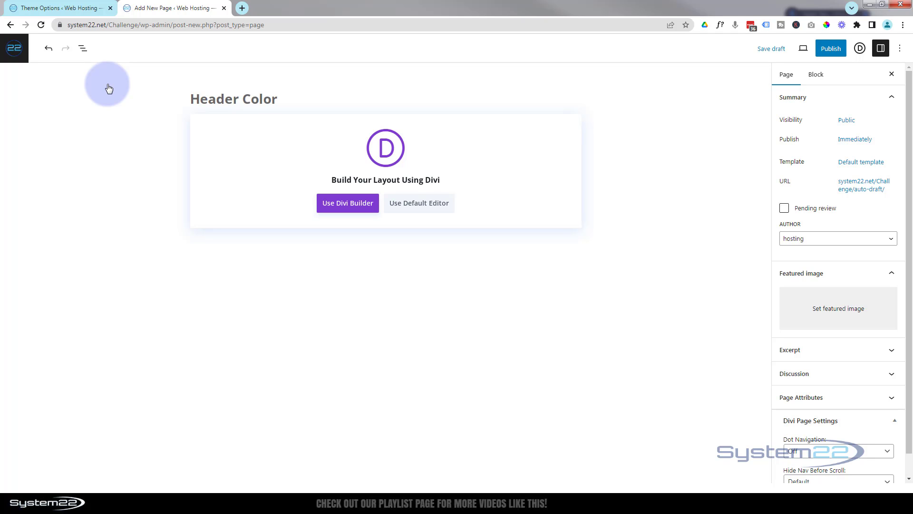
pyautogui.click(360, 208)
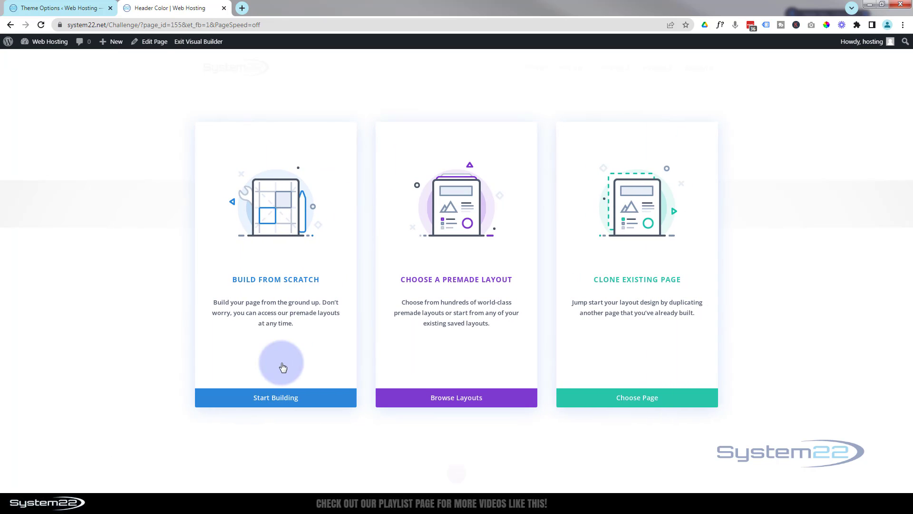
pyautogui.click(277, 399)
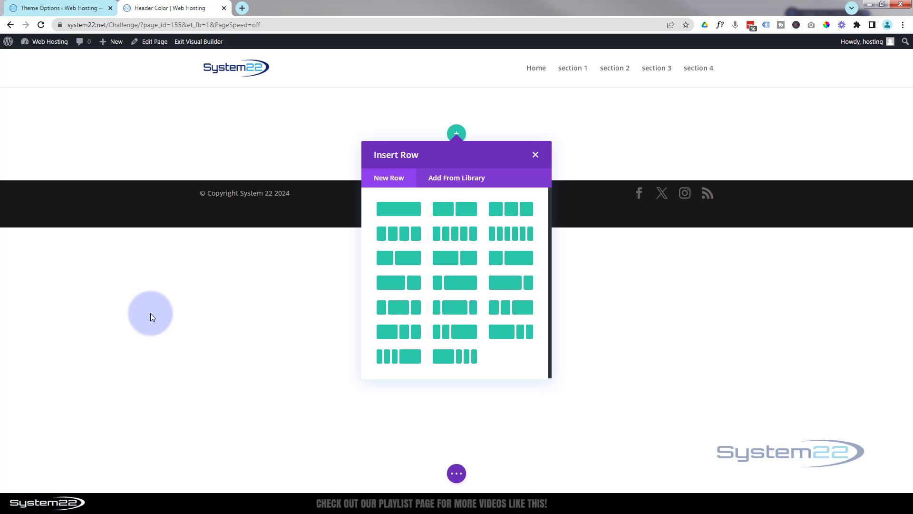
# Step: Add a single-column row with a Blurb module that uses the media library's dark mountain castle image
pyautogui.click(415, 208)
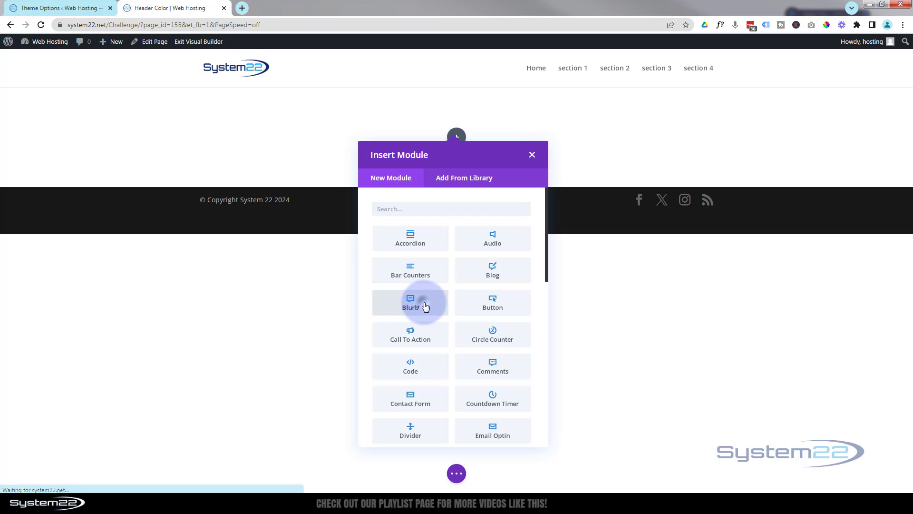
pyautogui.click(426, 306)
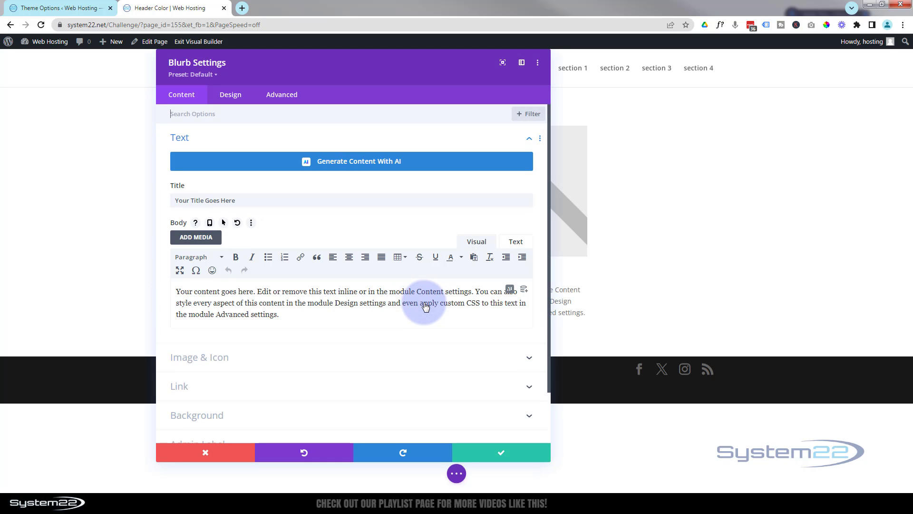
pyautogui.click(324, 356)
pyautogui.click(337, 272)
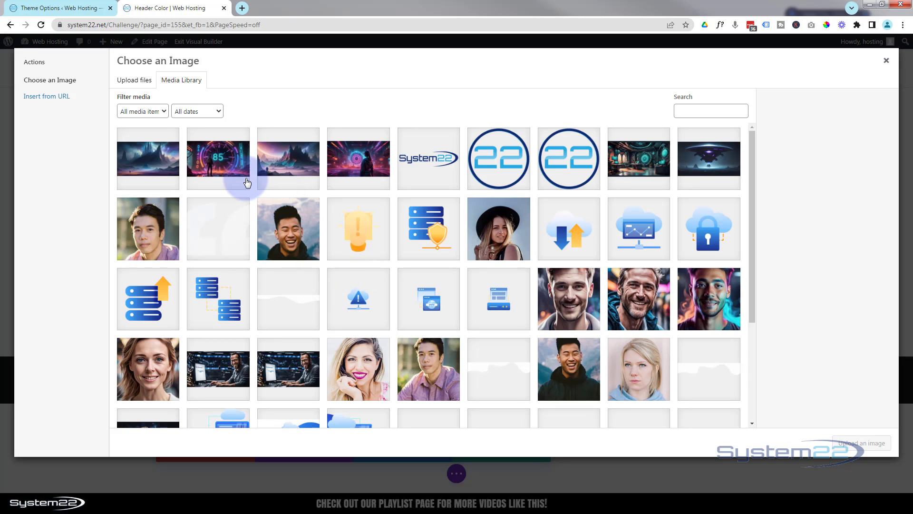
pyautogui.click(152, 171)
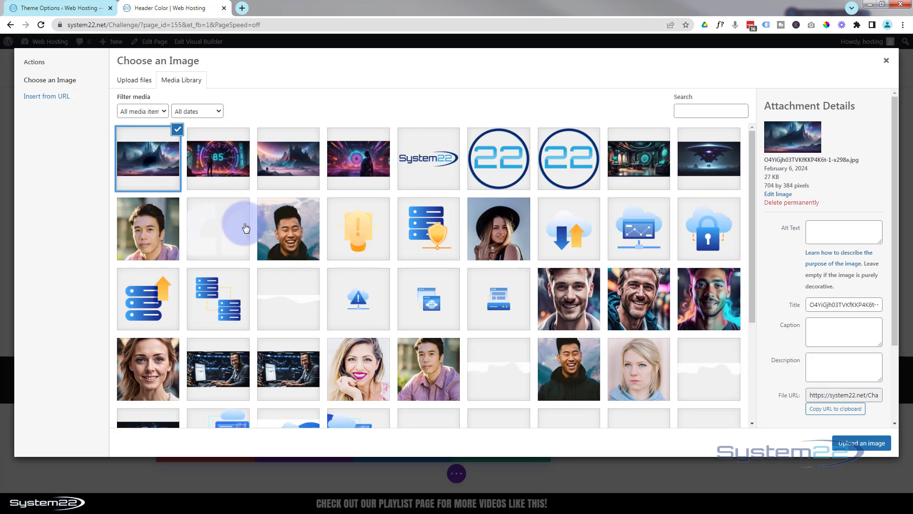
pyautogui.click(858, 443)
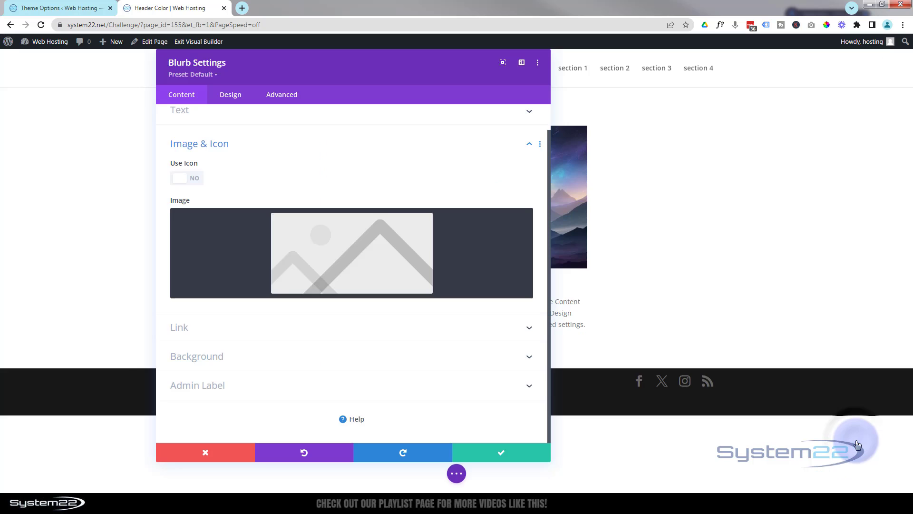
pyautogui.click(524, 455)
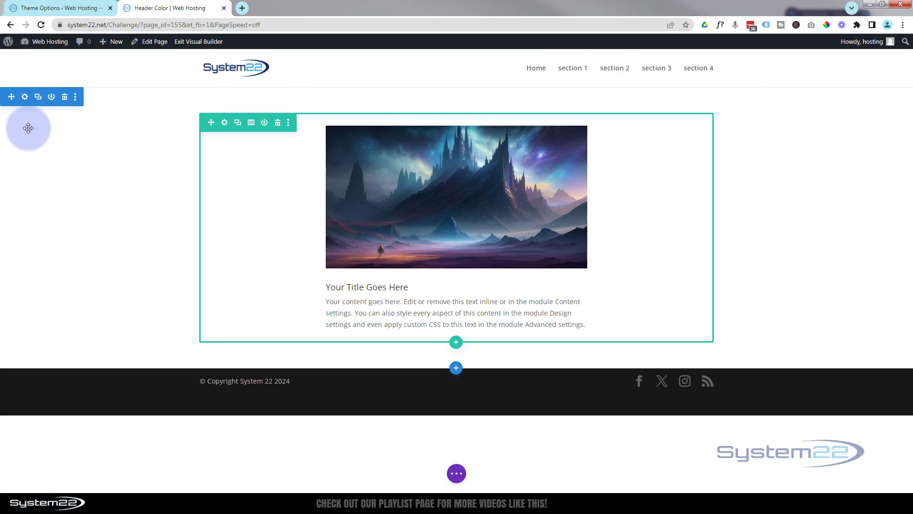
# Step: Duplicate the blurb section several times to stack identical copies down the page
pyautogui.click(39, 99)
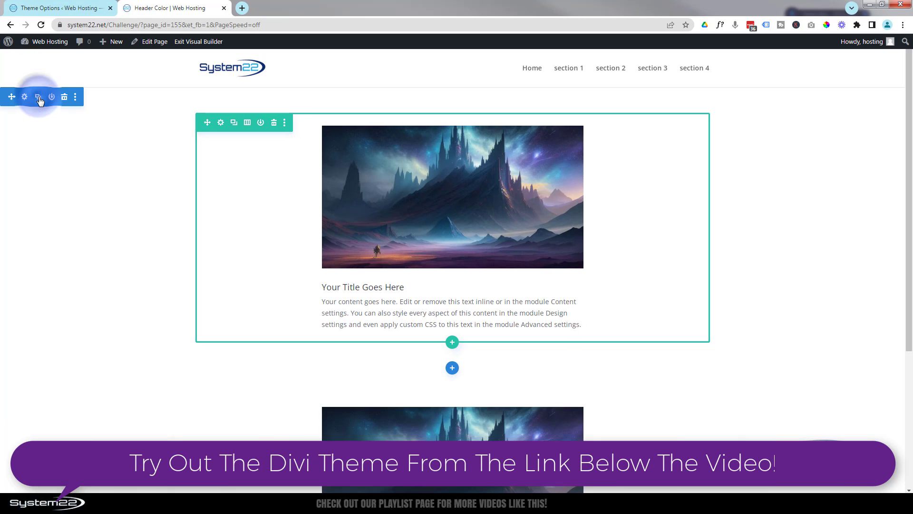
pyautogui.click(39, 99)
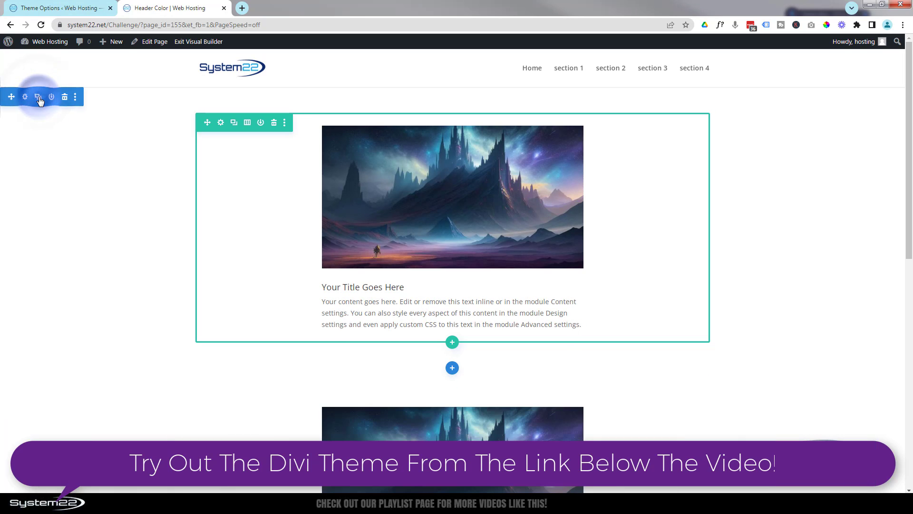
# Step: Give the second section a very dark gray background color from the extended palette
pyautogui.scroll(-3, 149, 252)
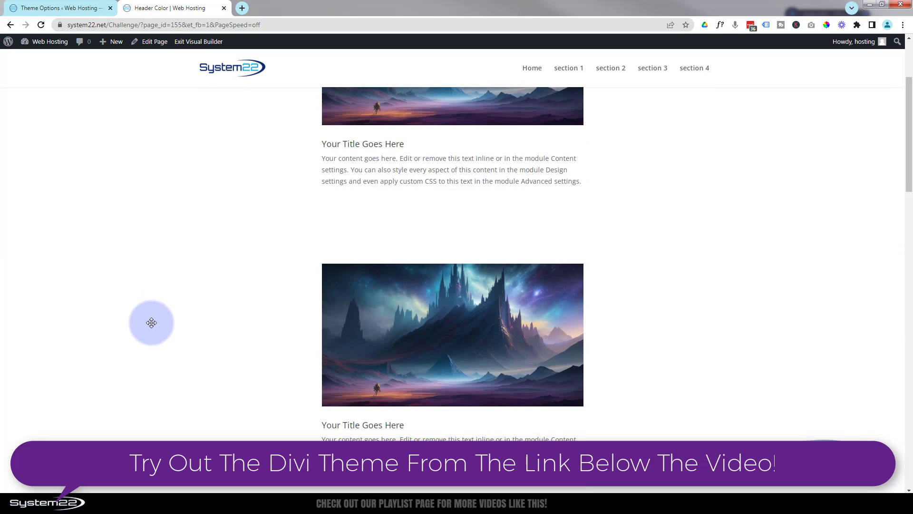
pyautogui.click(150, 323)
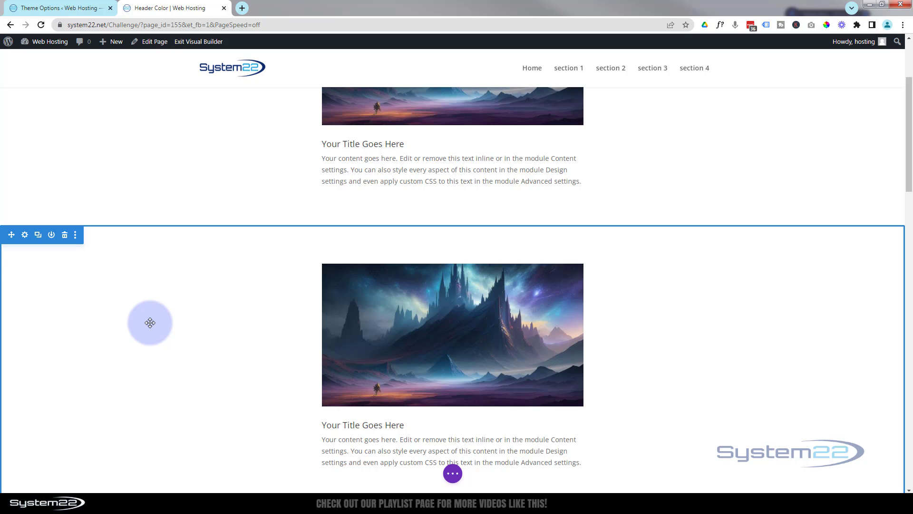
pyautogui.click(26, 235)
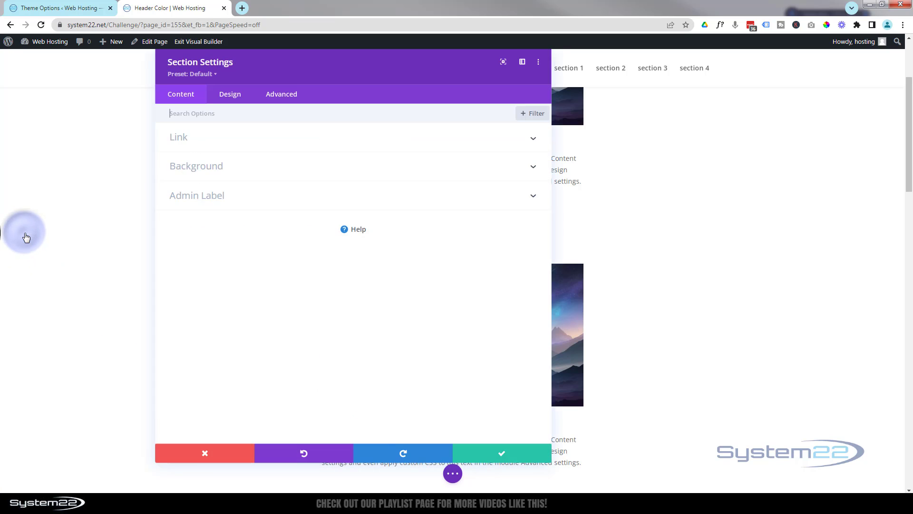
pyautogui.click(254, 172)
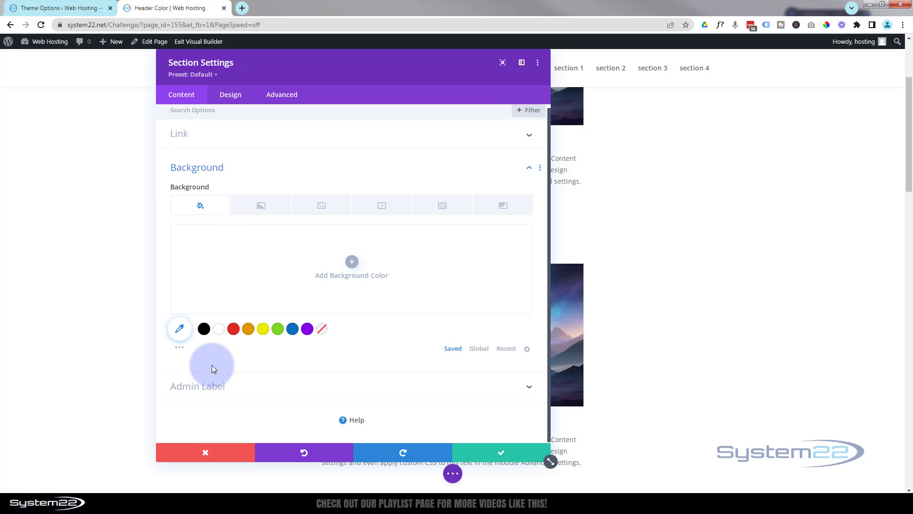
pyautogui.click(180, 352)
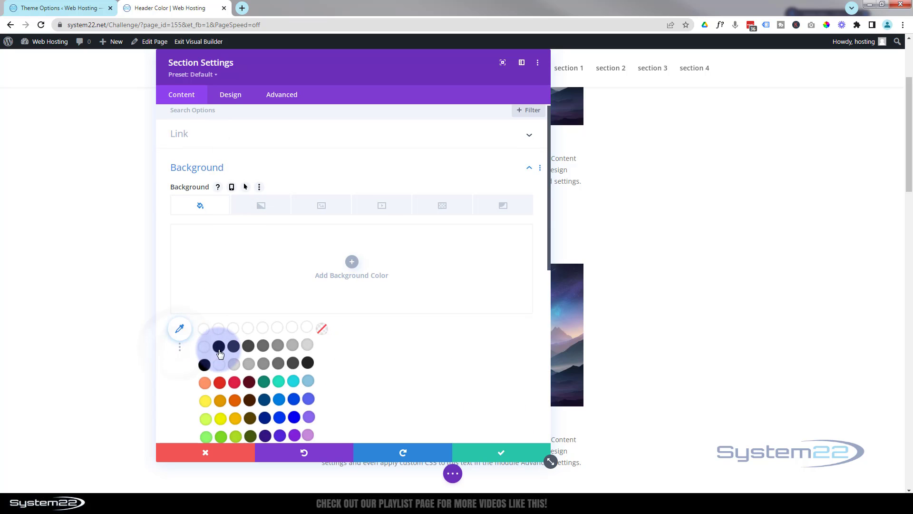
pyautogui.click(233, 347)
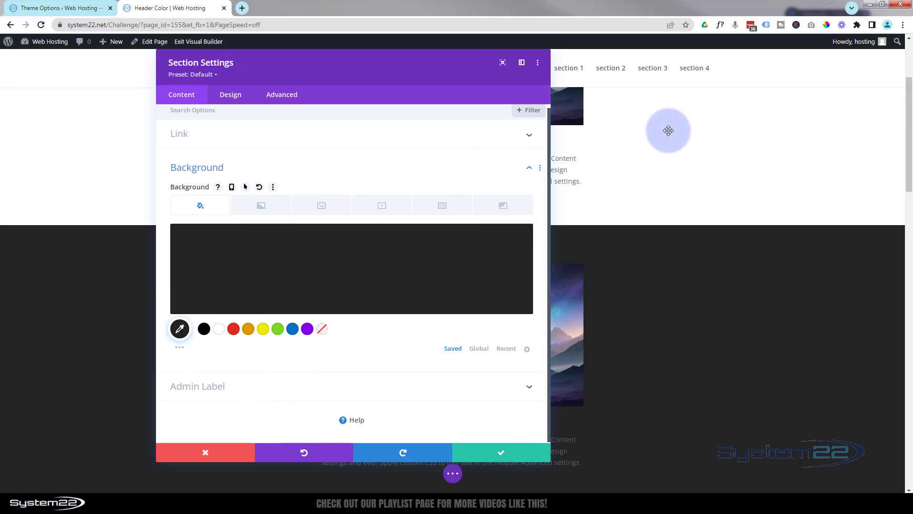
# Step: Set the dark gray section's CSS ID to section1 and save its settings
pyautogui.click(288, 96)
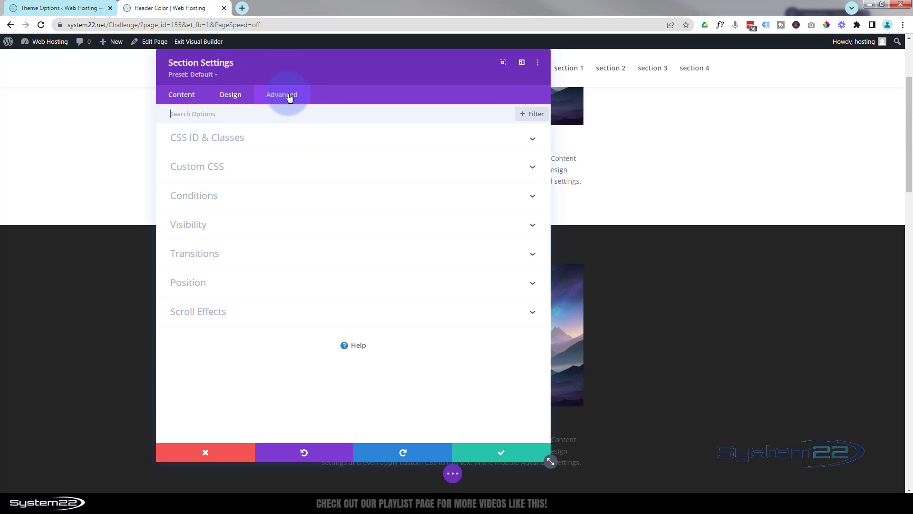
pyautogui.click(282, 146)
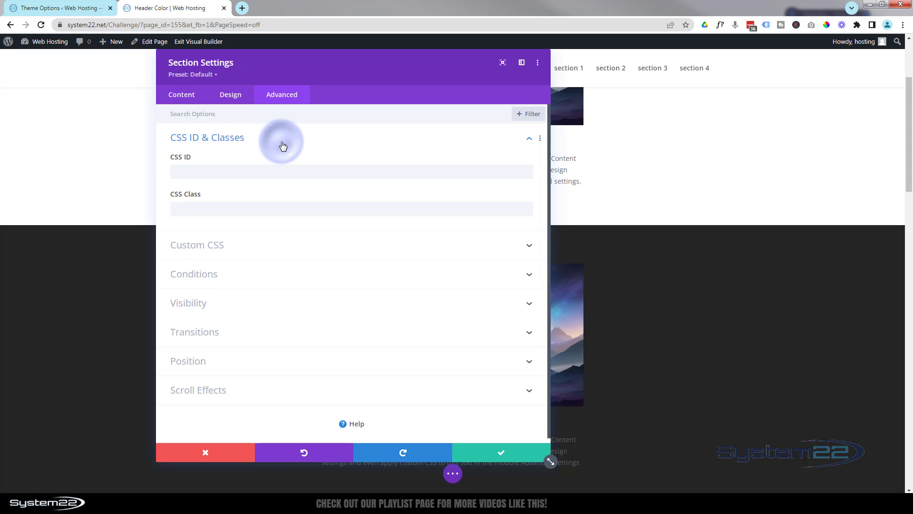
pyautogui.click(177, 172)
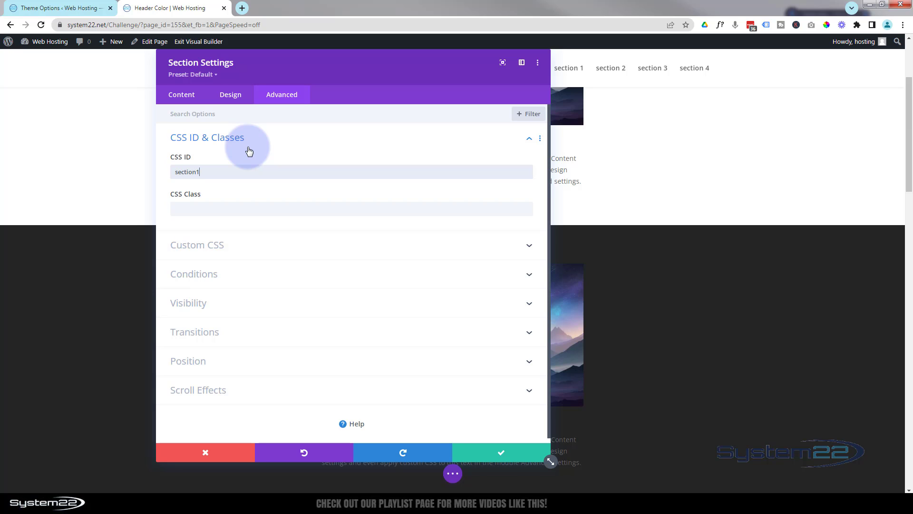
pyautogui.click(500, 456)
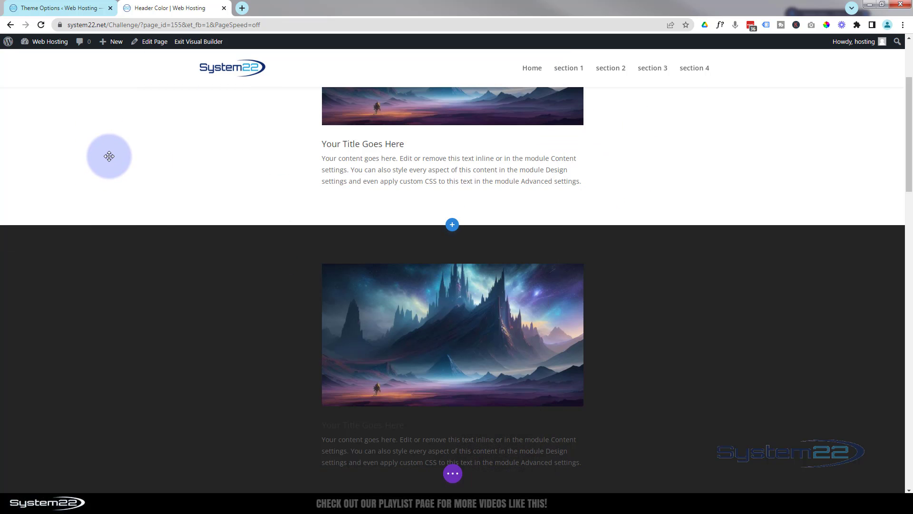
# Step: Set the background color of the third section, directly below the dark gray one, to blue #0c71c3
pyautogui.scroll(-7, 122, 241)
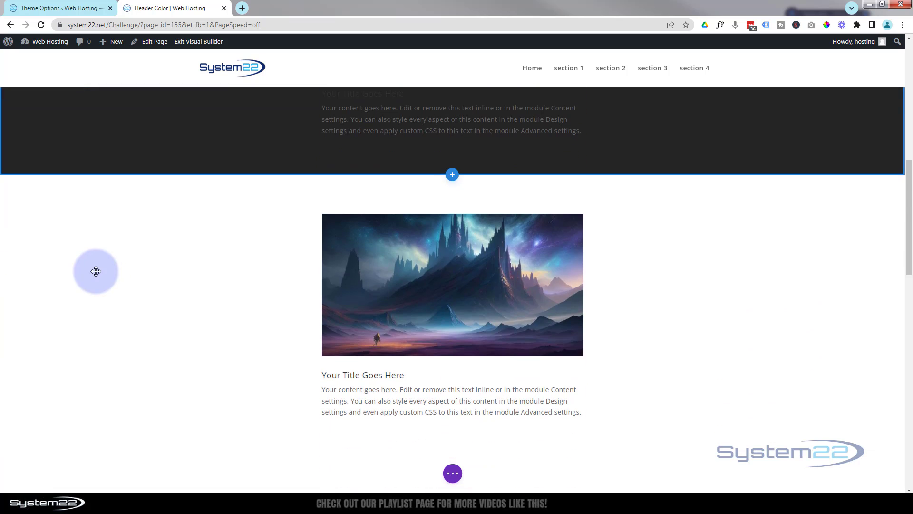
pyautogui.moveTo(87, 253)
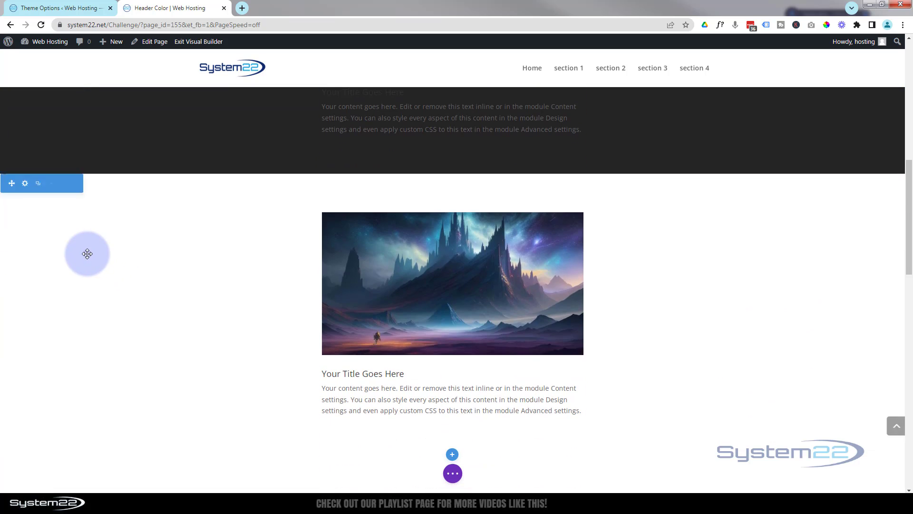
pyautogui.click(24, 185)
pyautogui.click(217, 167)
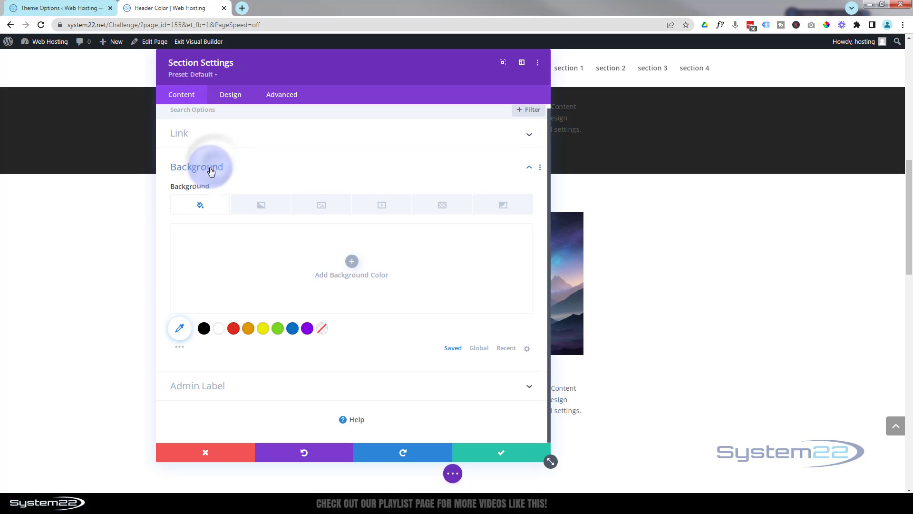
pyautogui.click(292, 329)
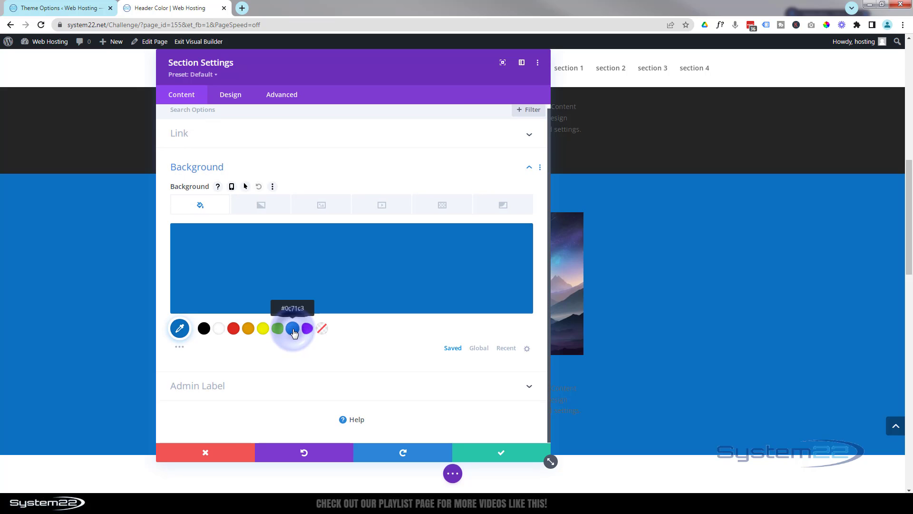
# Step: Set the blue section's CSS ID to section2
pyautogui.click(285, 97)
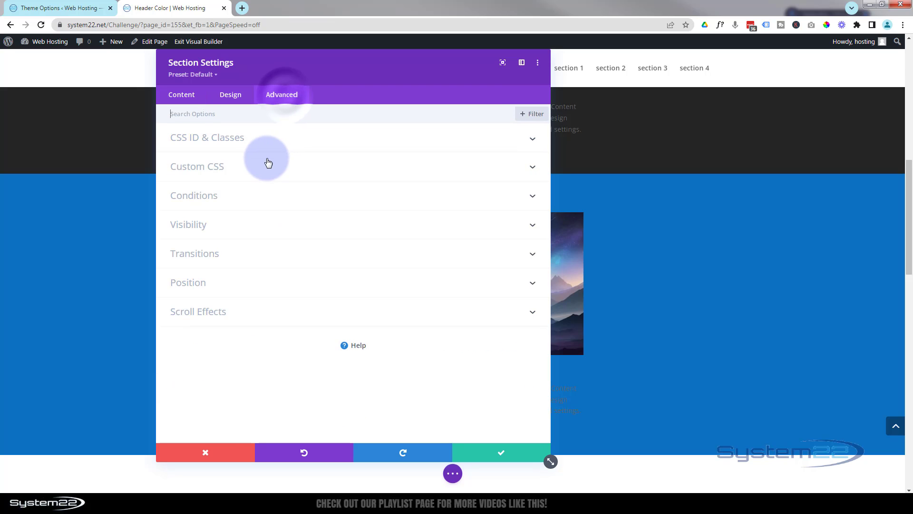
pyautogui.click(251, 139)
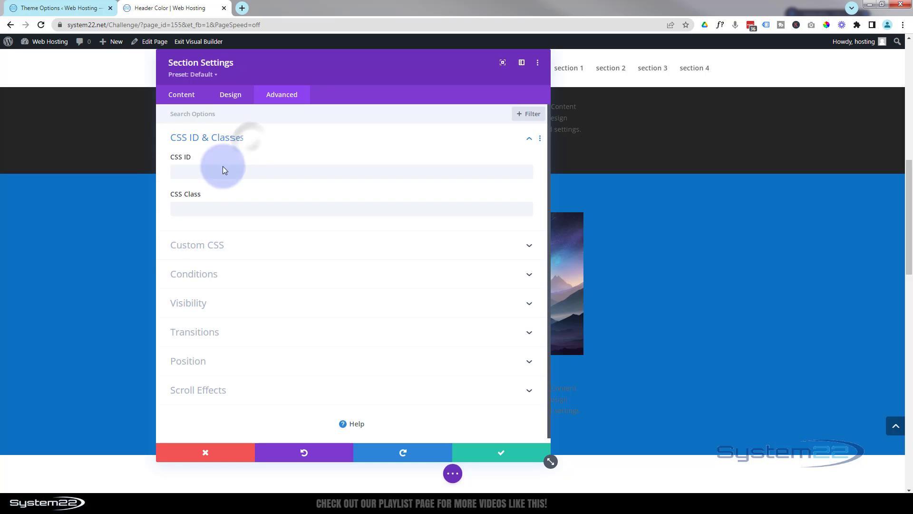
pyautogui.click(193, 174)
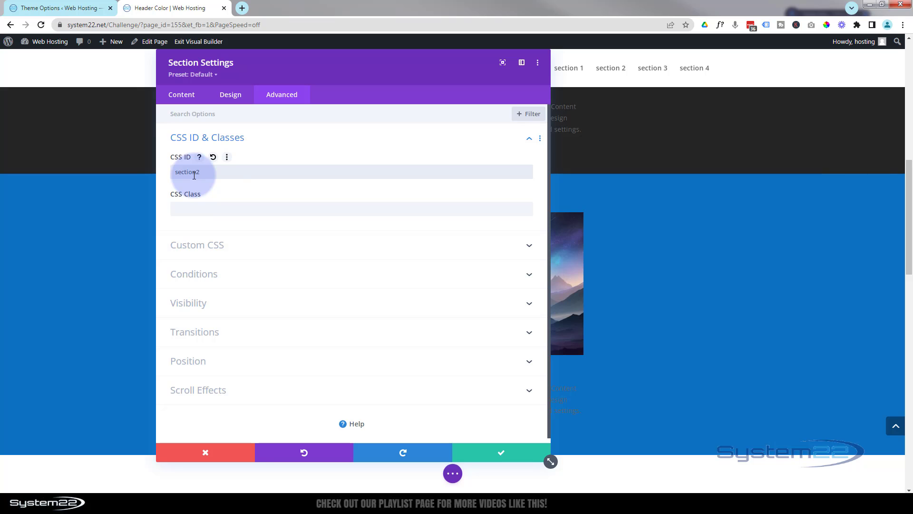
# Step: Save the blue section's settings and give the section directly below it a black #000000 background
pyautogui.click(495, 455)
pyautogui.scroll(-6, 334, 372)
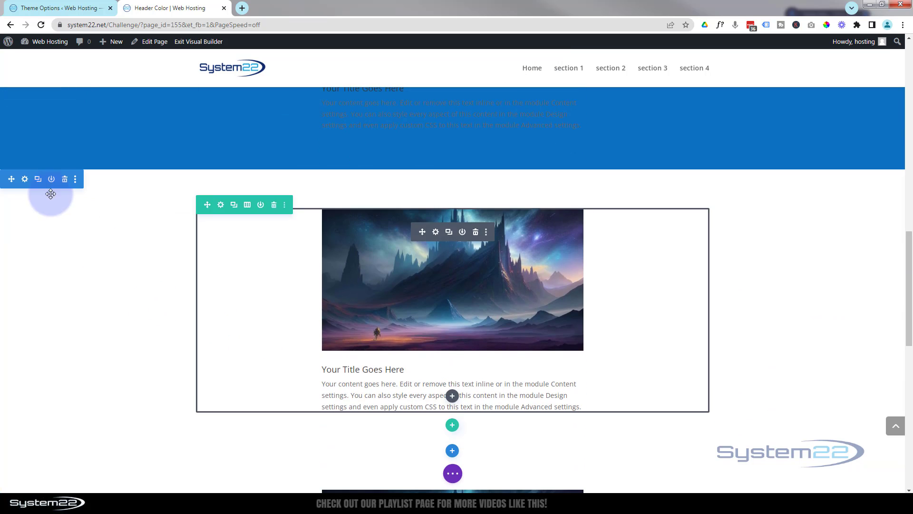
pyautogui.click(24, 180)
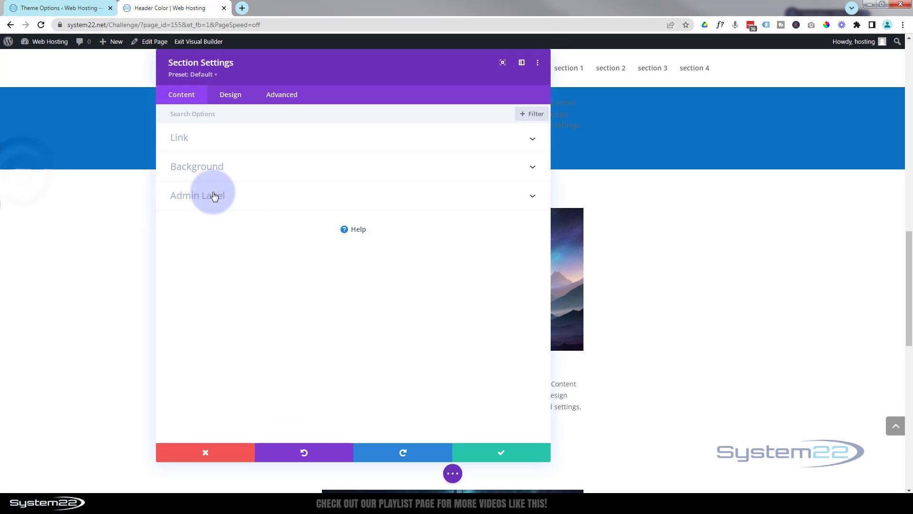
pyautogui.click(282, 175)
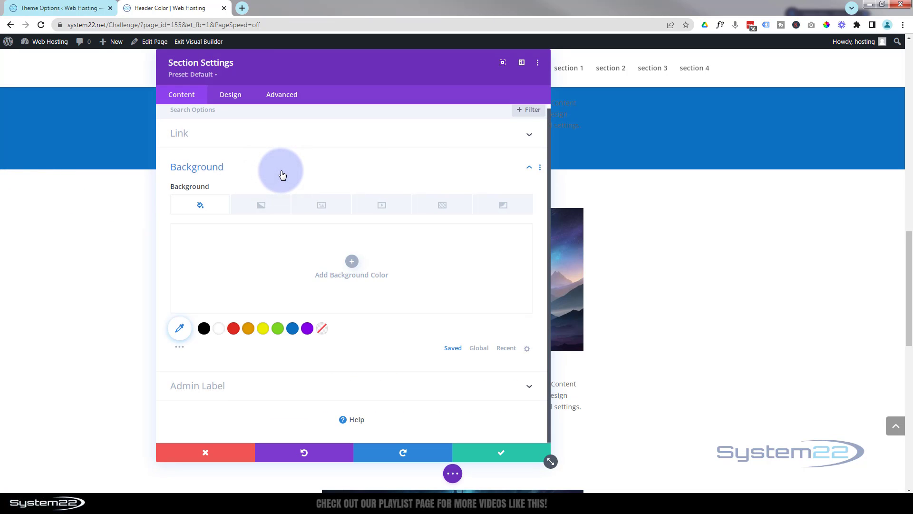
pyautogui.click(204, 328)
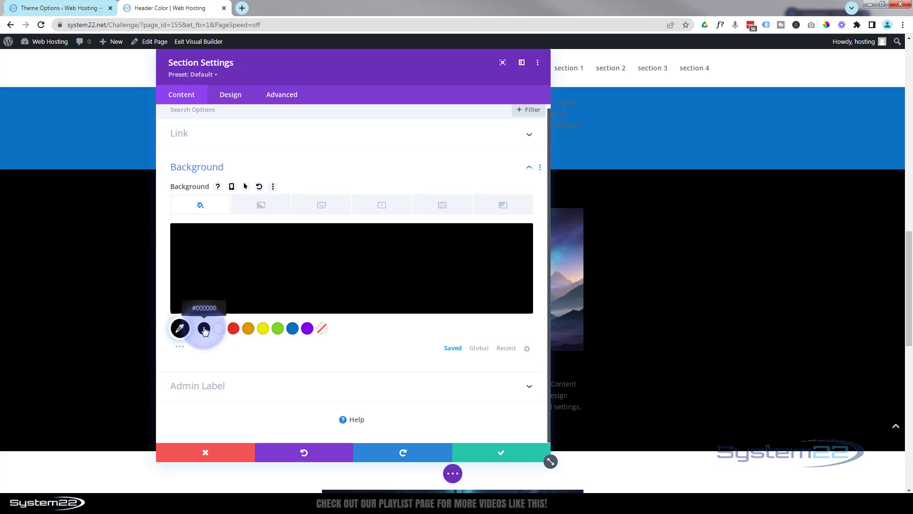
# Step: Set the black section's CSS ID to section3 and save its settings
pyautogui.click(285, 96)
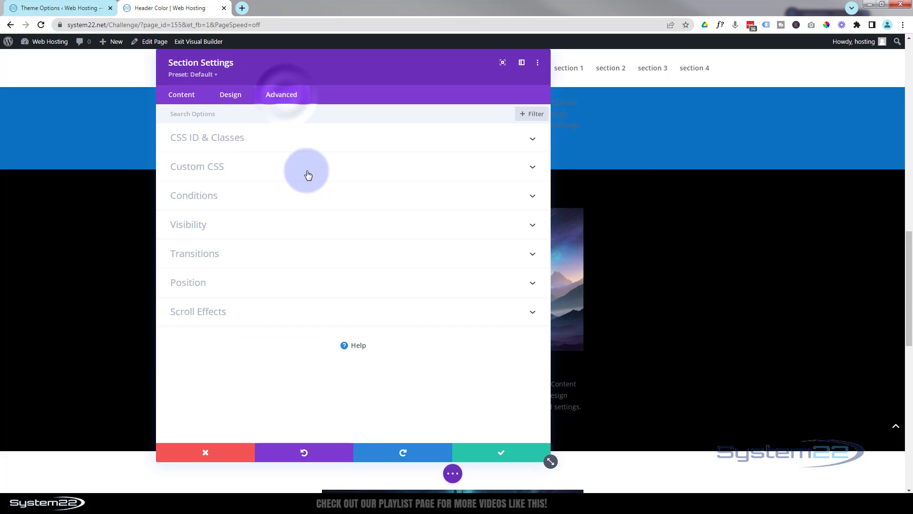
pyautogui.click(324, 140)
pyautogui.click(222, 208)
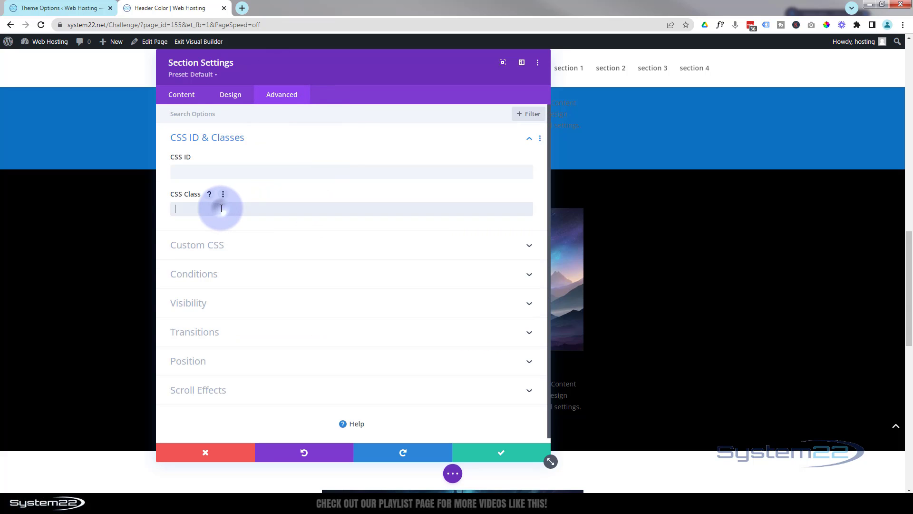
pyautogui.click(215, 172)
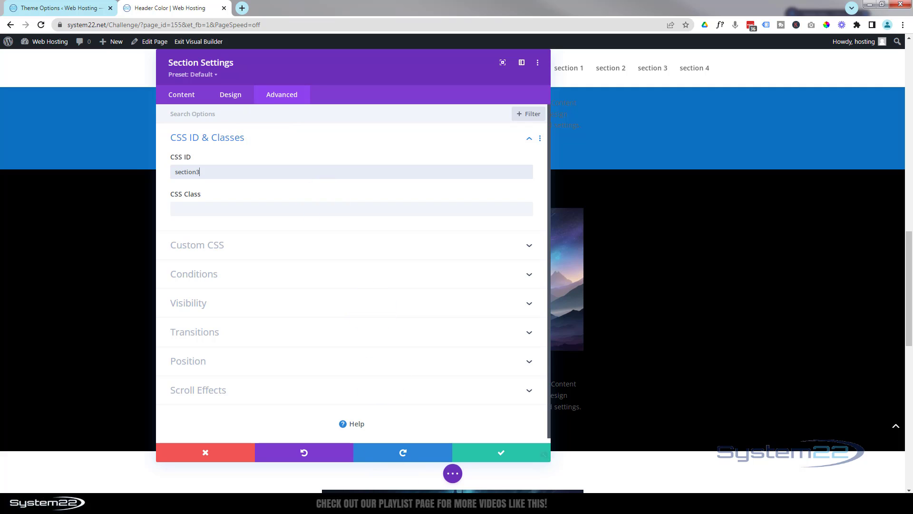
pyautogui.click(501, 453)
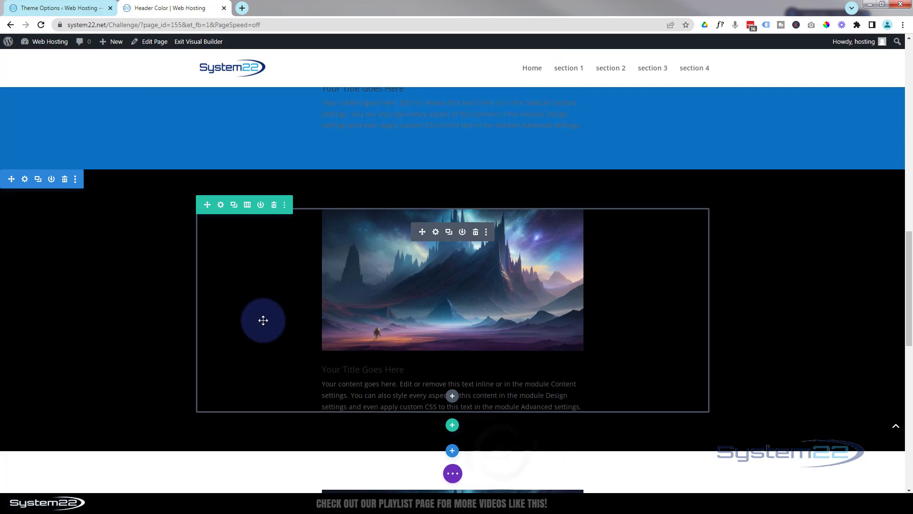
# Step: Set the CSS ID of the white section directly below the black one to section4 and save its settings
pyautogui.scroll(-5, 261, 316)
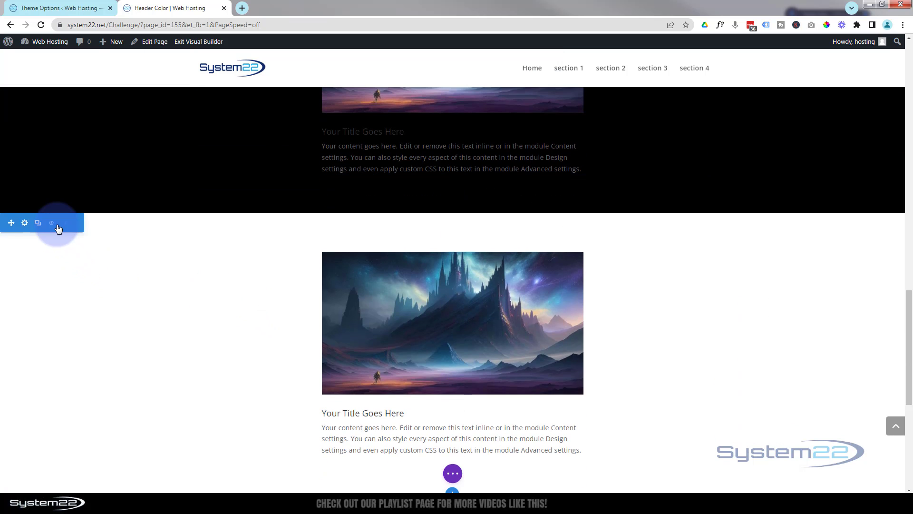
pyautogui.click(24, 223)
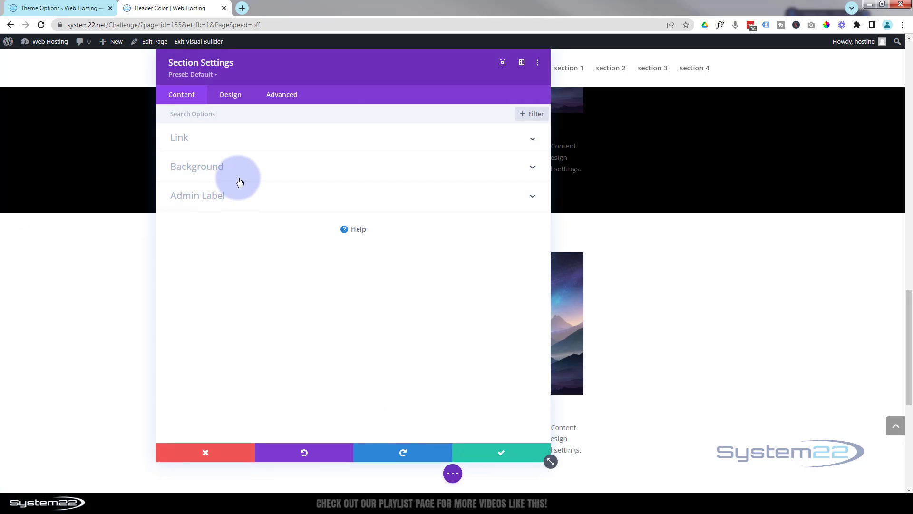
pyautogui.click(282, 96)
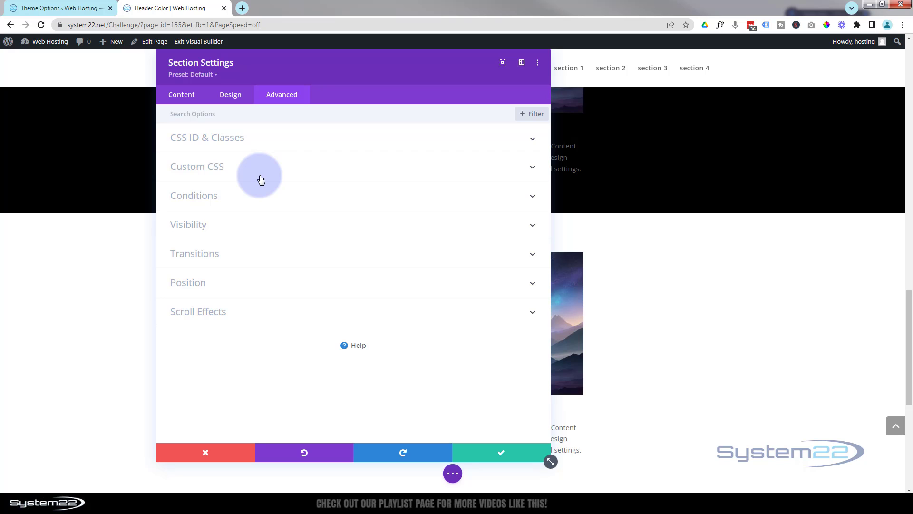
pyautogui.click(265, 140)
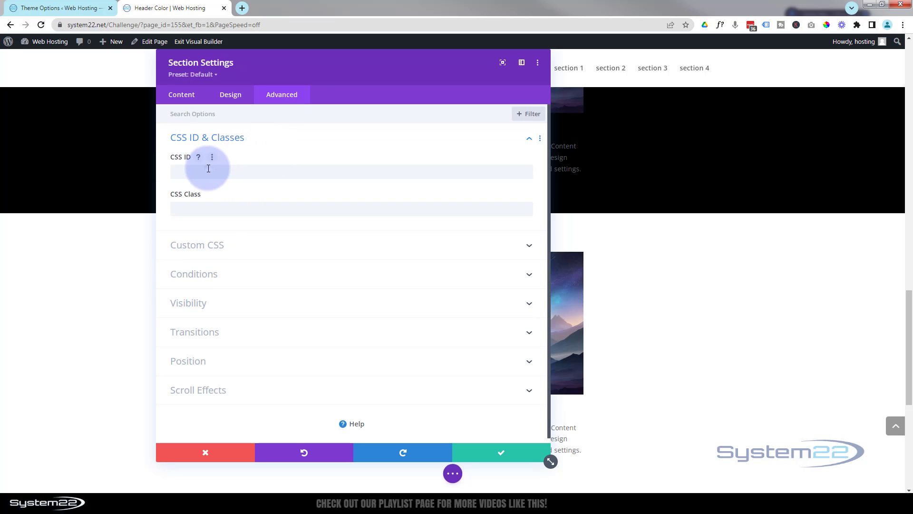
pyautogui.click(199, 170)
pyautogui.write('s')
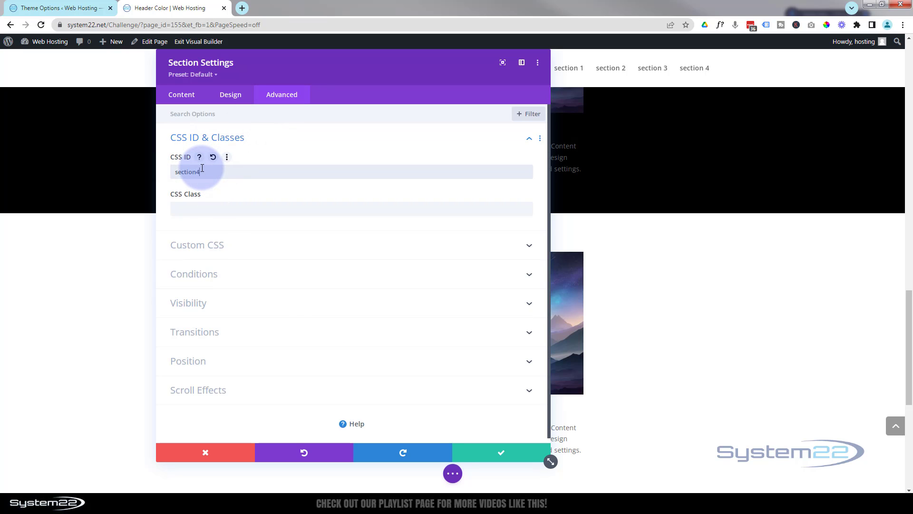
pyautogui.write('ection4')
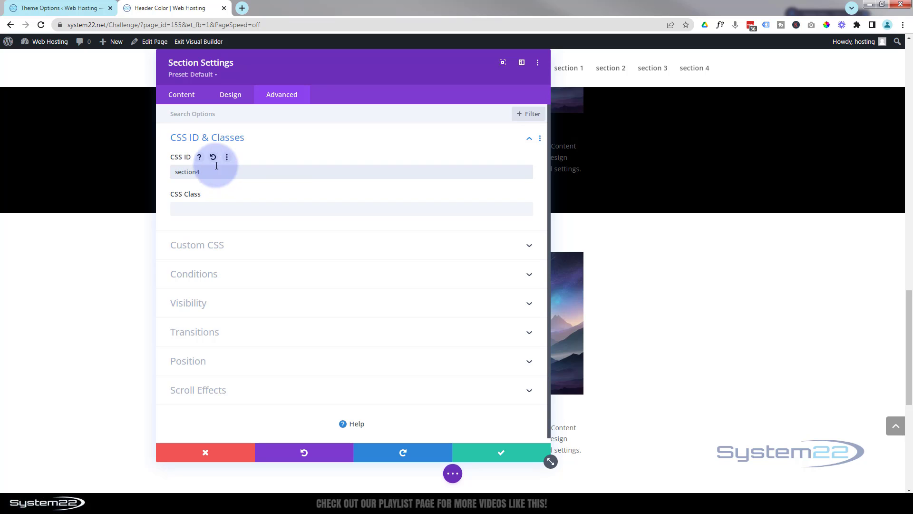
pyautogui.click(505, 453)
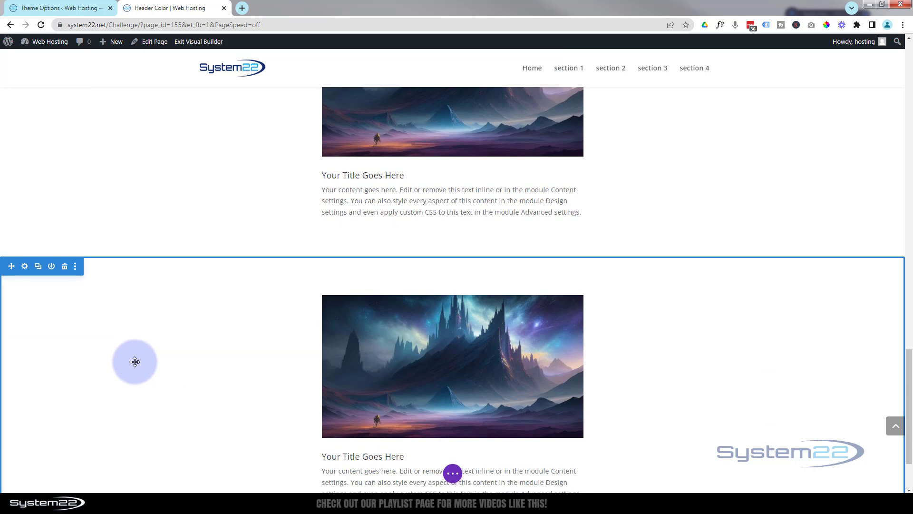
# Step: Give the last section, below section4, a light gray background color from the extended palette and save its settings
pyautogui.click(24, 269)
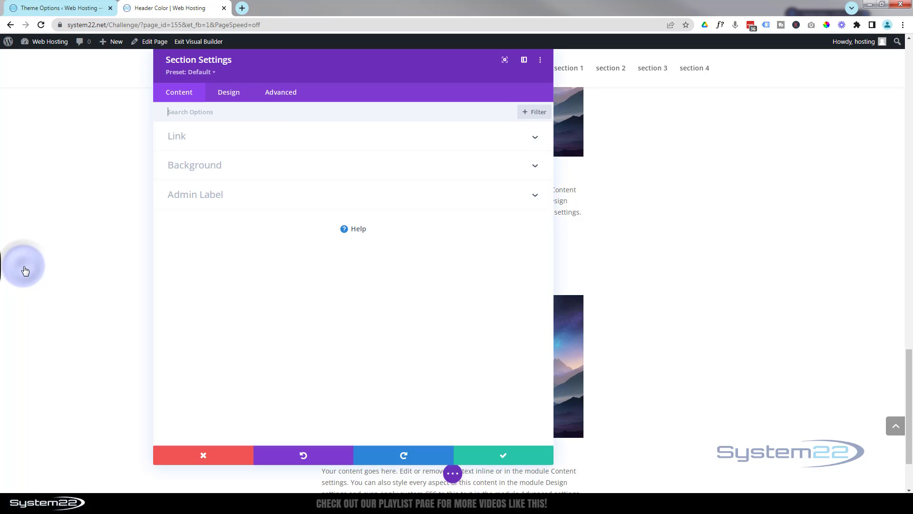
pyautogui.click(261, 172)
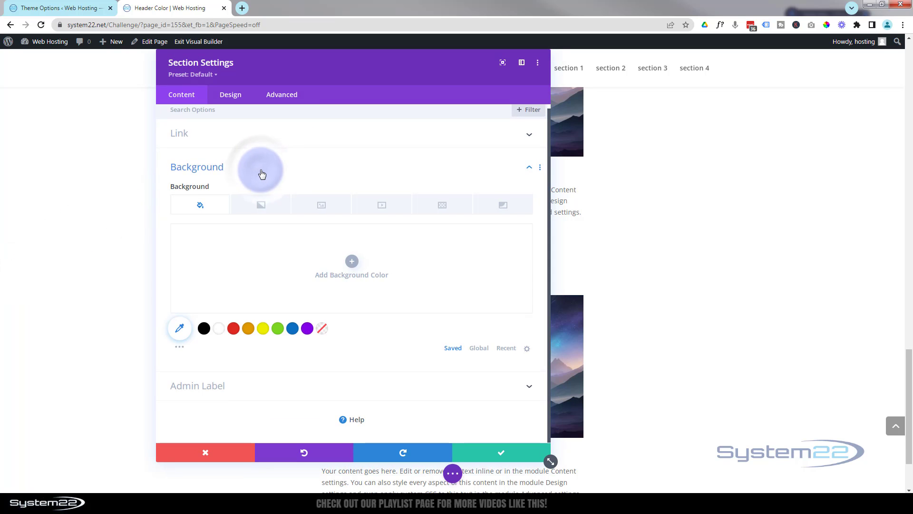
pyautogui.click(183, 351)
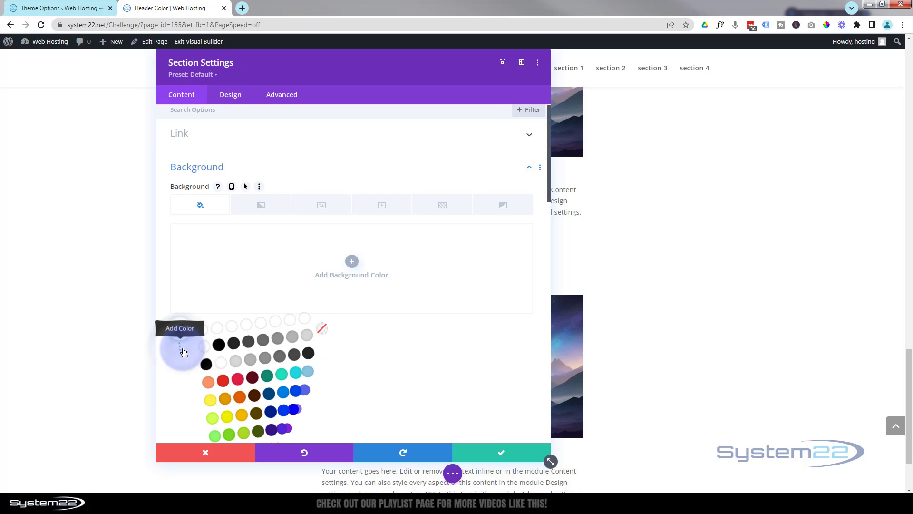
pyautogui.click(235, 365)
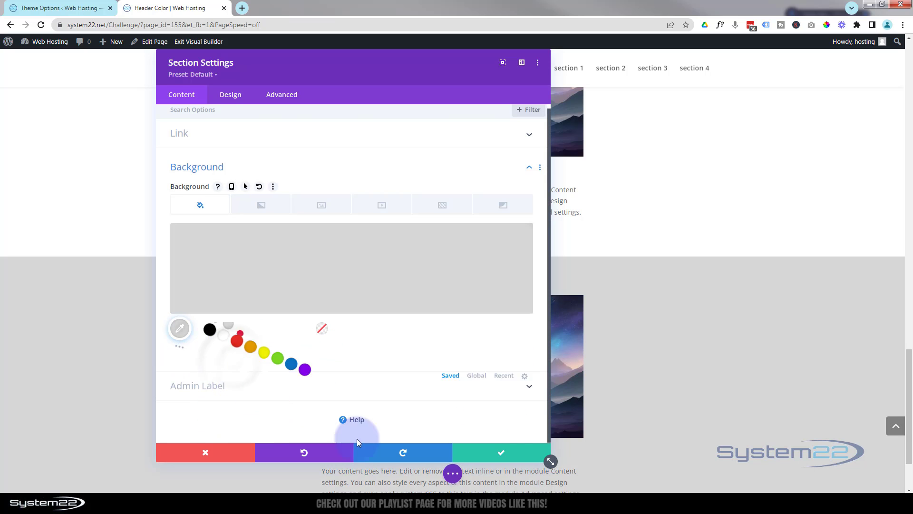
pyautogui.click(513, 453)
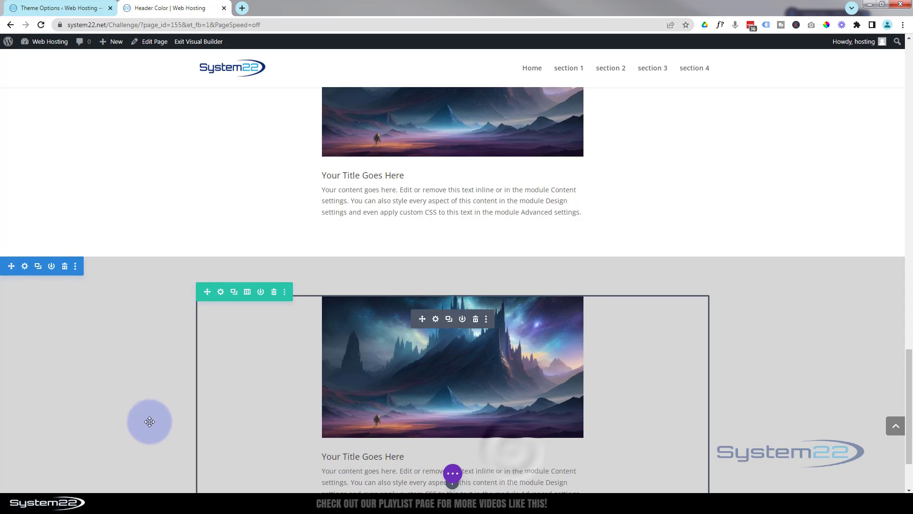
# Step: Save the page as a draft and exit the Visual Builder
pyautogui.scroll(7, 141, 422)
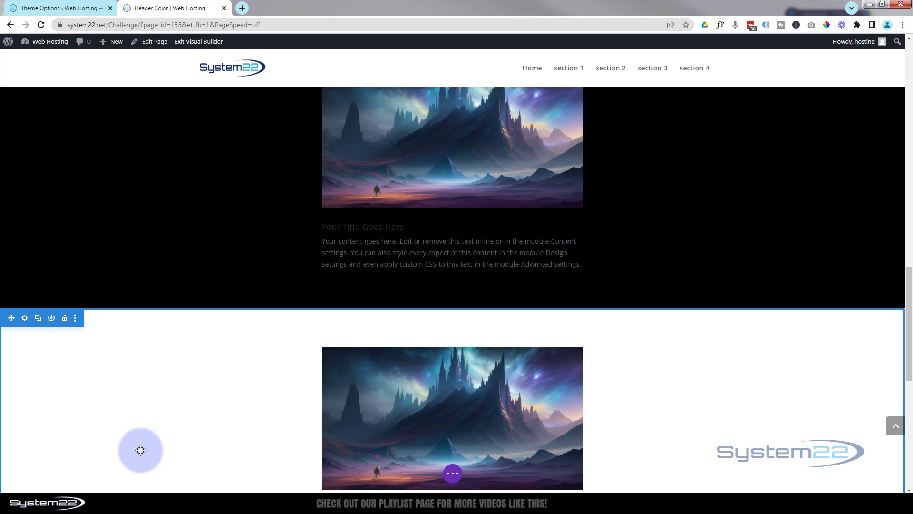
pyautogui.scroll(10, 153, 398)
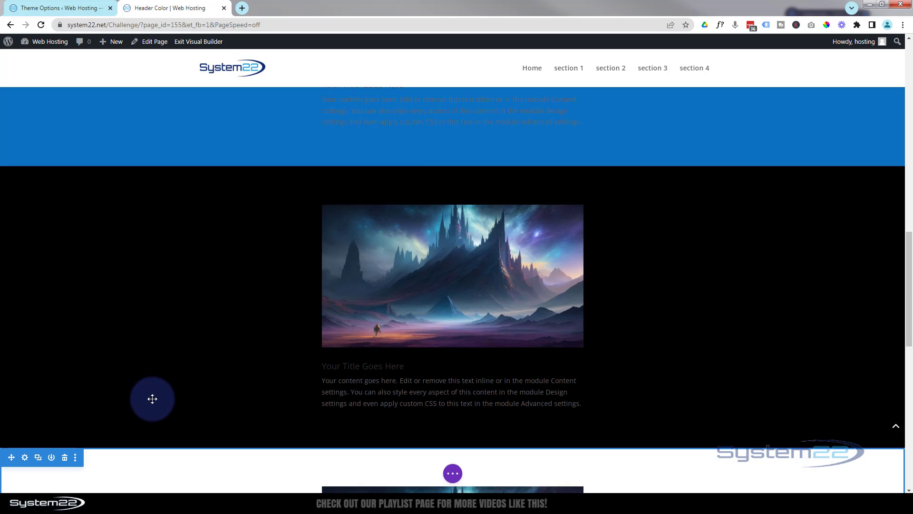
pyautogui.scroll(10, 152, 397)
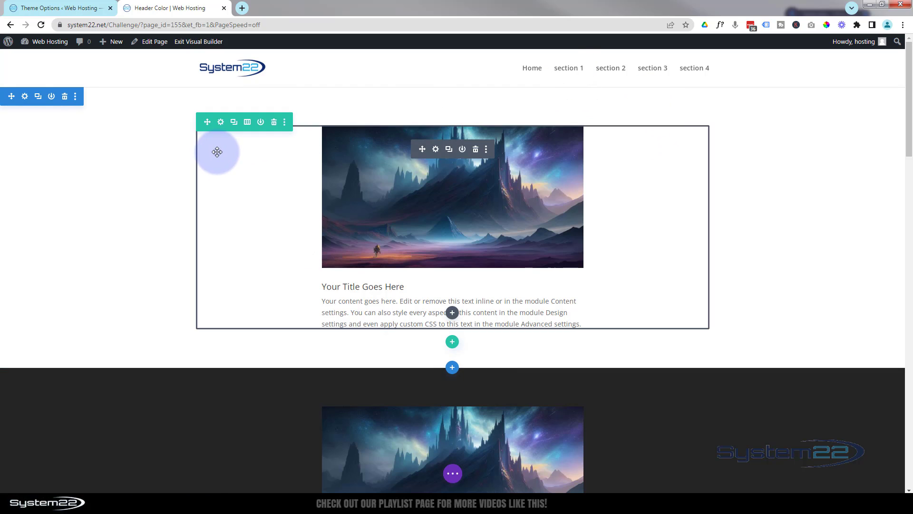
pyautogui.click(452, 473)
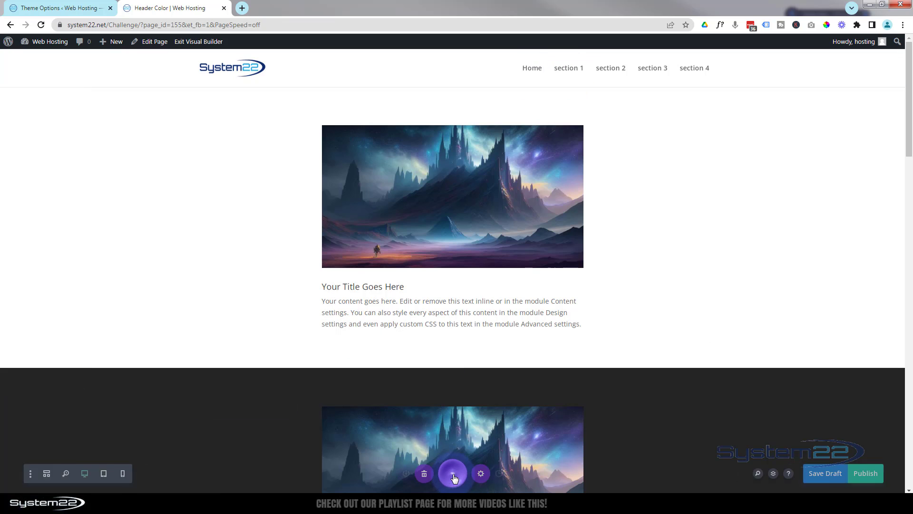
pyautogui.click(832, 475)
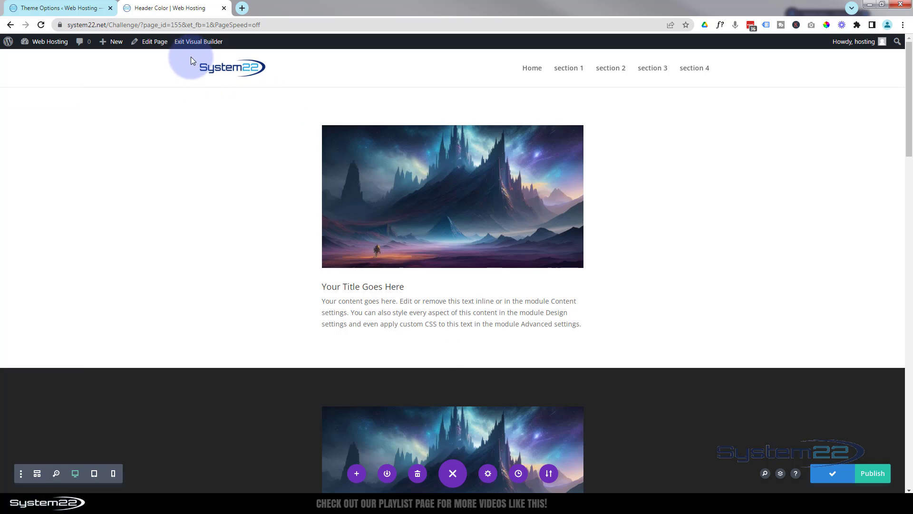
pyautogui.click(190, 43)
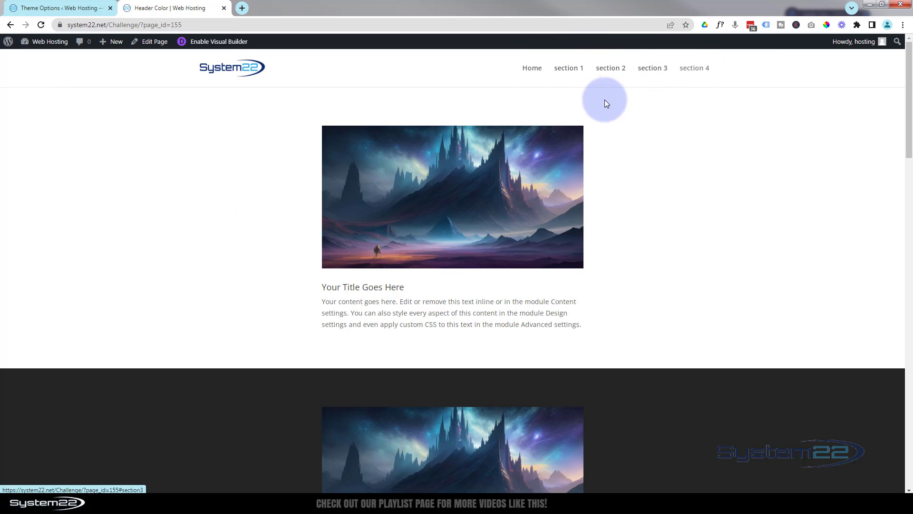
# Step: Test the header menu links for section 1, section 2, section 3 and section 4 on the live page
pyautogui.click(569, 69)
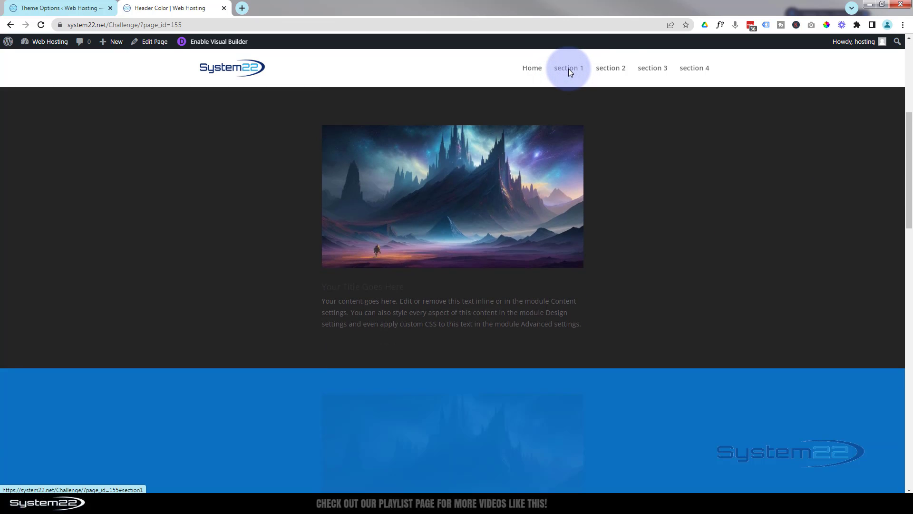
pyautogui.click(612, 69)
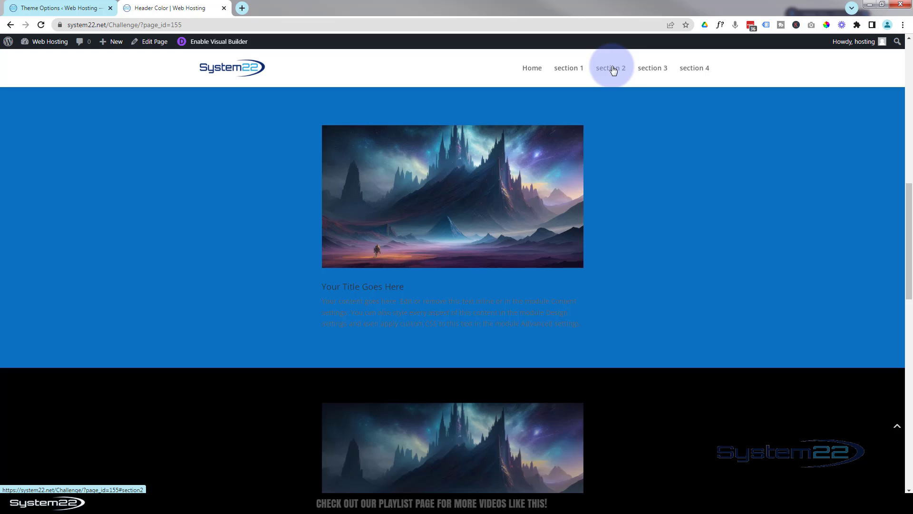
pyautogui.click(652, 70)
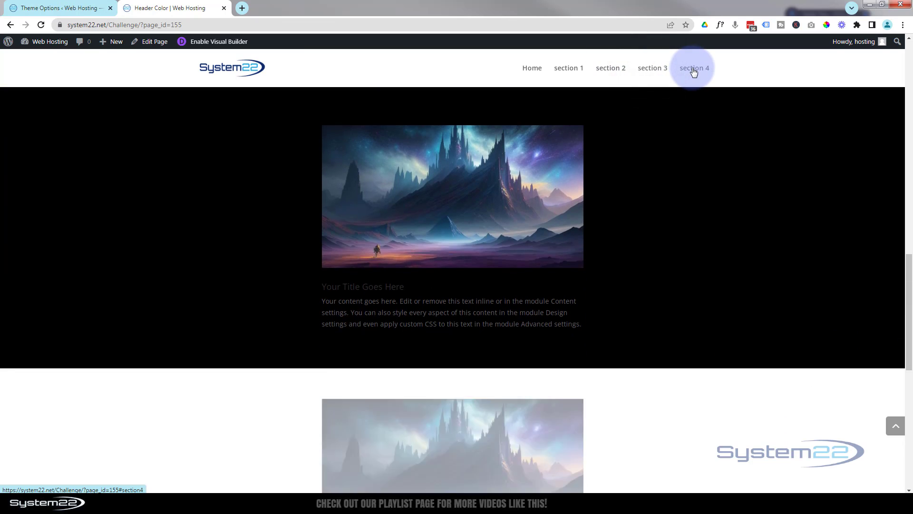
pyautogui.click(693, 69)
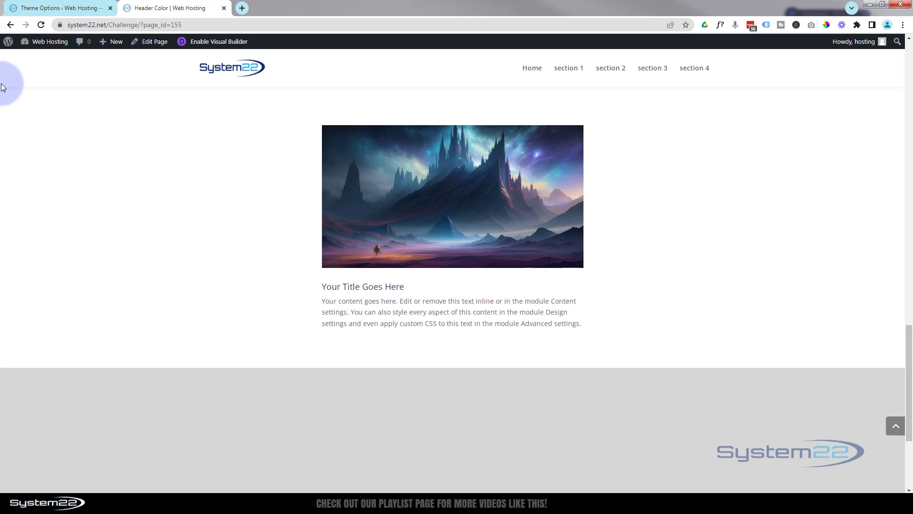
# Step: Open the WordPress menu editor from the site's admin area and expand the section 4 item to view its link settings
pyautogui.click(45, 7)
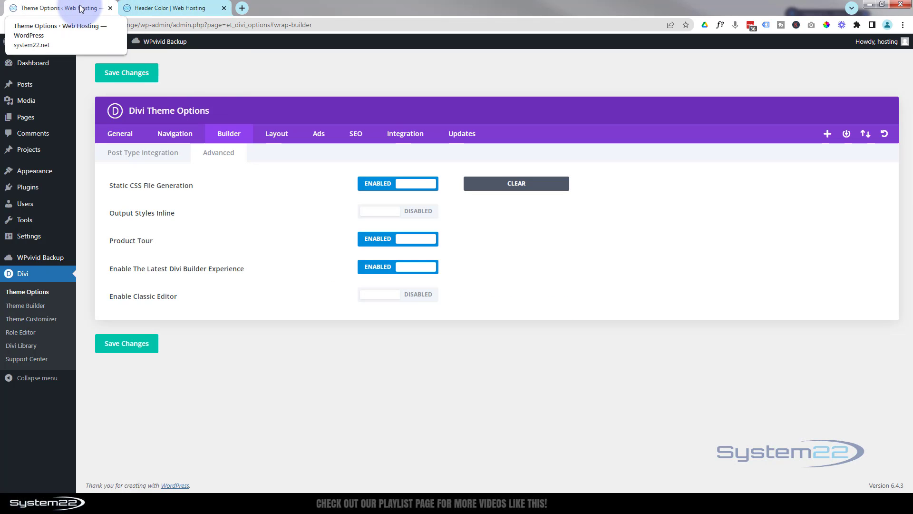
pyautogui.moveTo(27, 65)
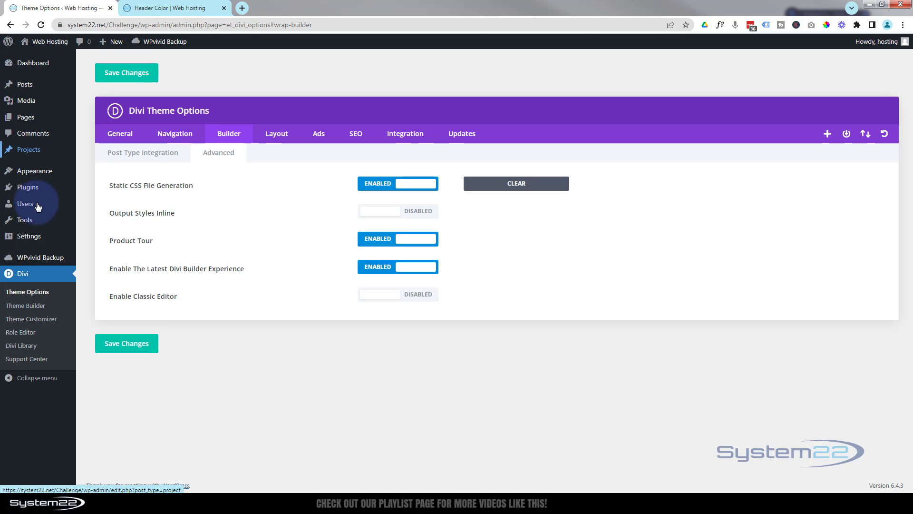
pyautogui.moveTo(29, 171)
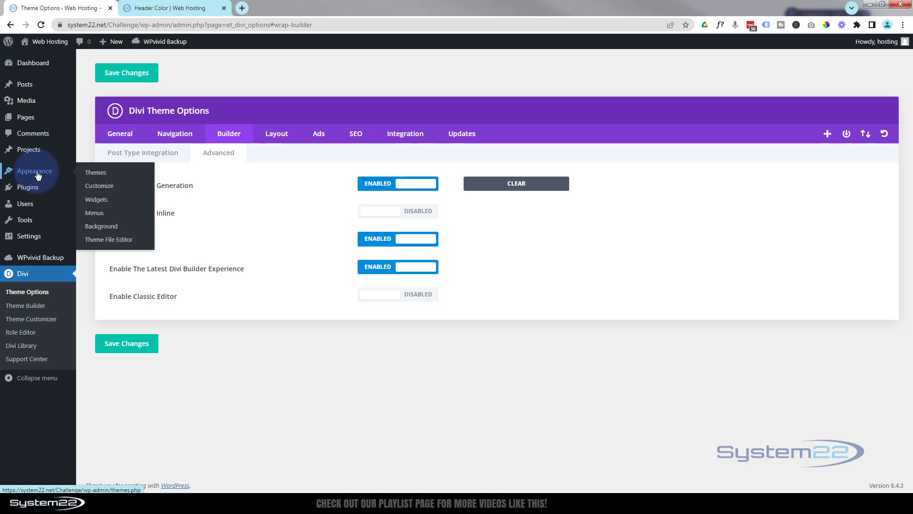
pyautogui.click(98, 213)
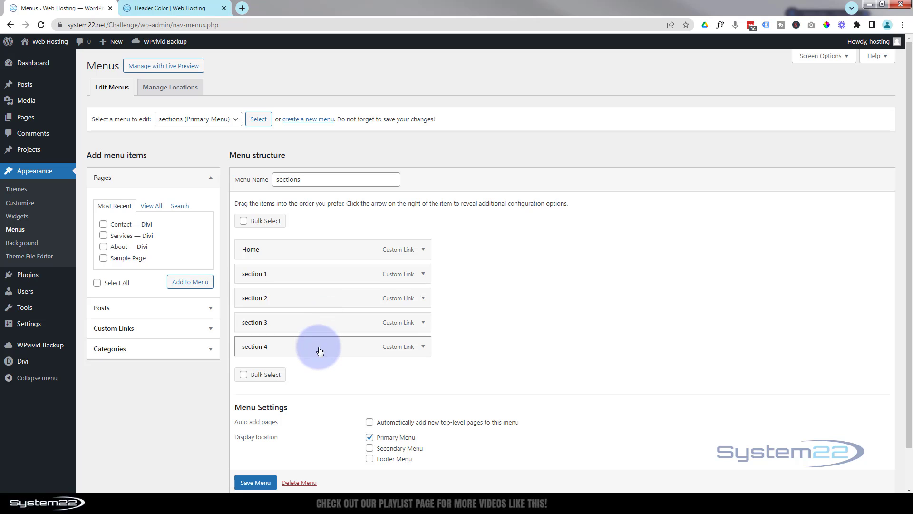
pyautogui.click(423, 346)
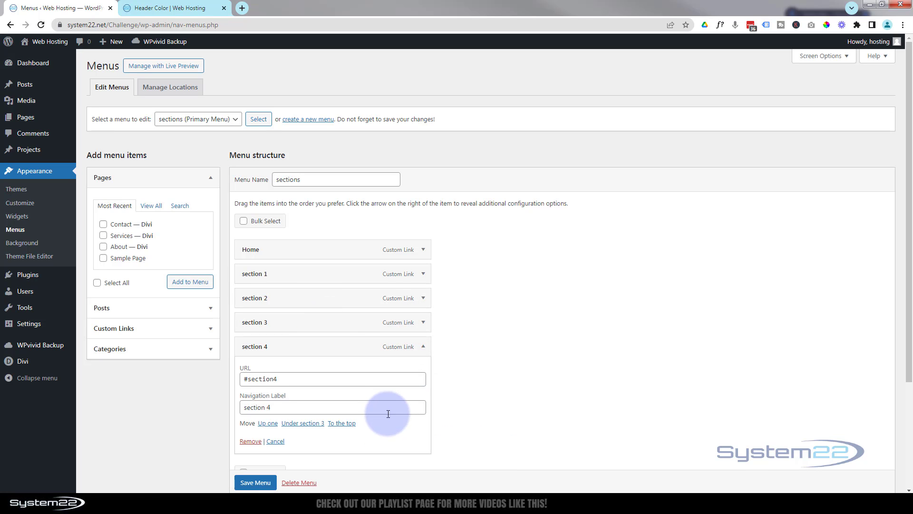
# Step: Remove the section 4 menu item and add it again as a custom link with URL #section4 and link text "section 4"
pyautogui.click(250, 441)
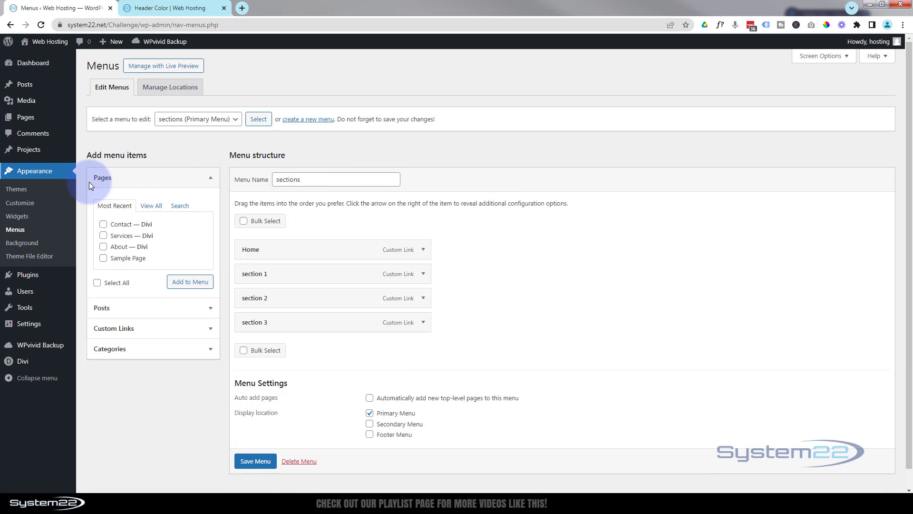
pyautogui.click(160, 331)
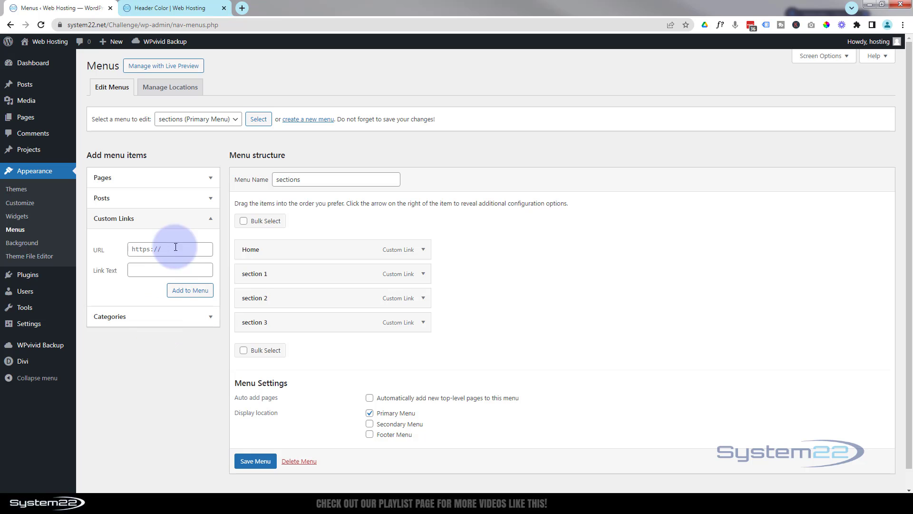
pyautogui.click(137, 248)
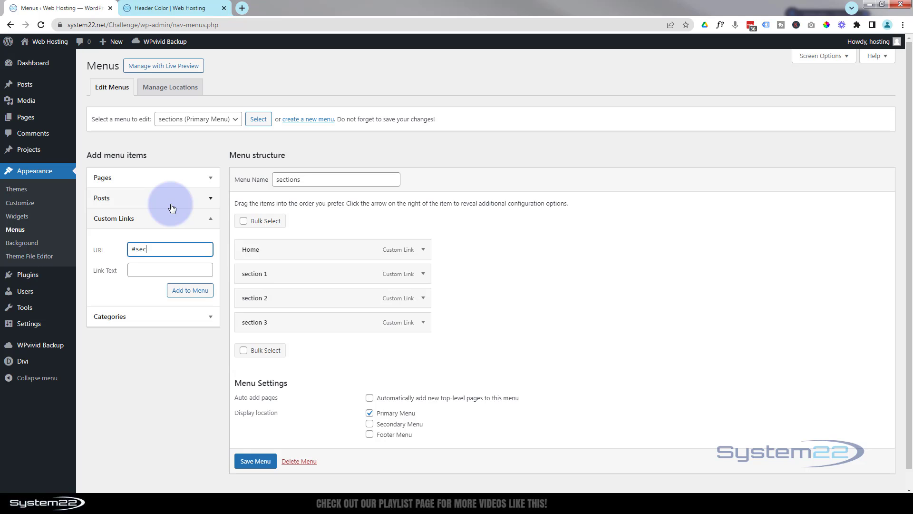
pyautogui.write('tion4')
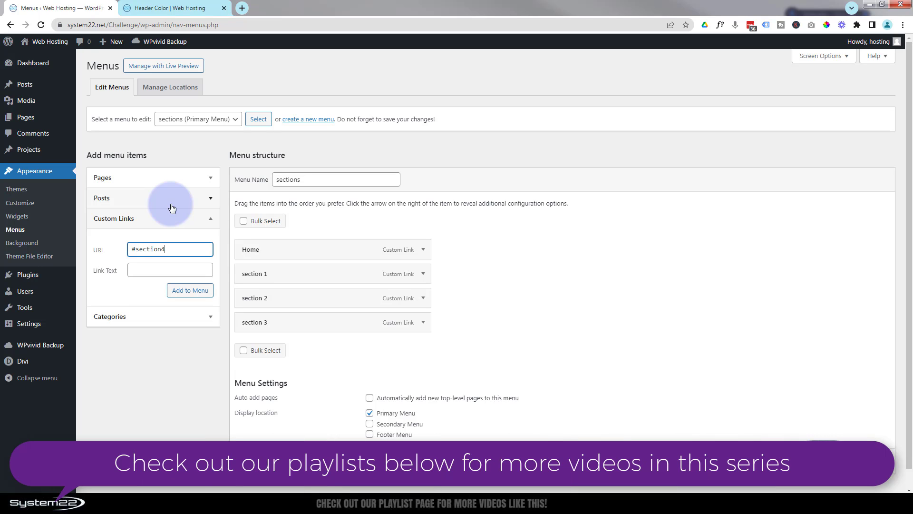
pyautogui.click(154, 269)
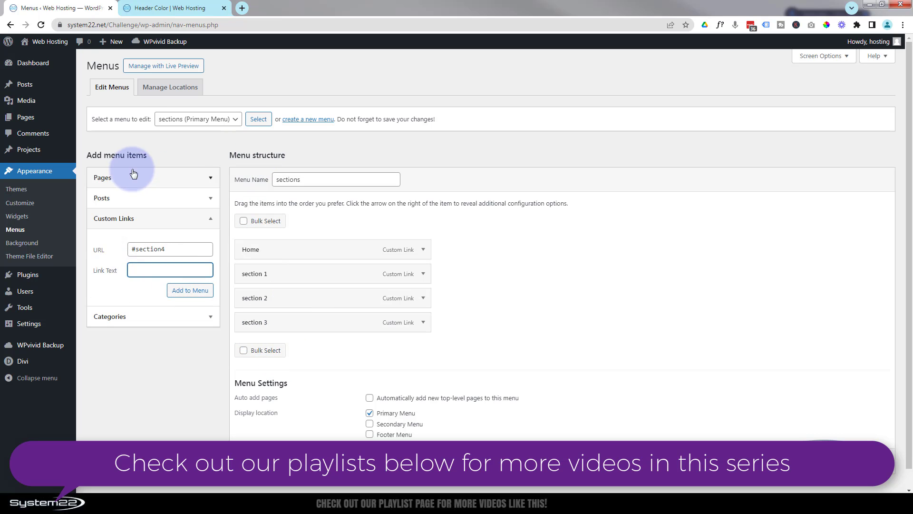
pyautogui.write('s')
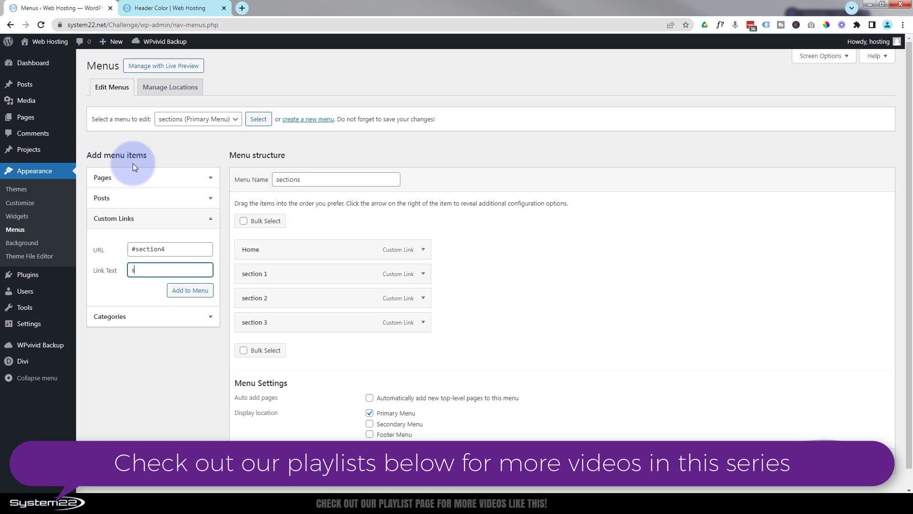
pyautogui.write('ection 4')
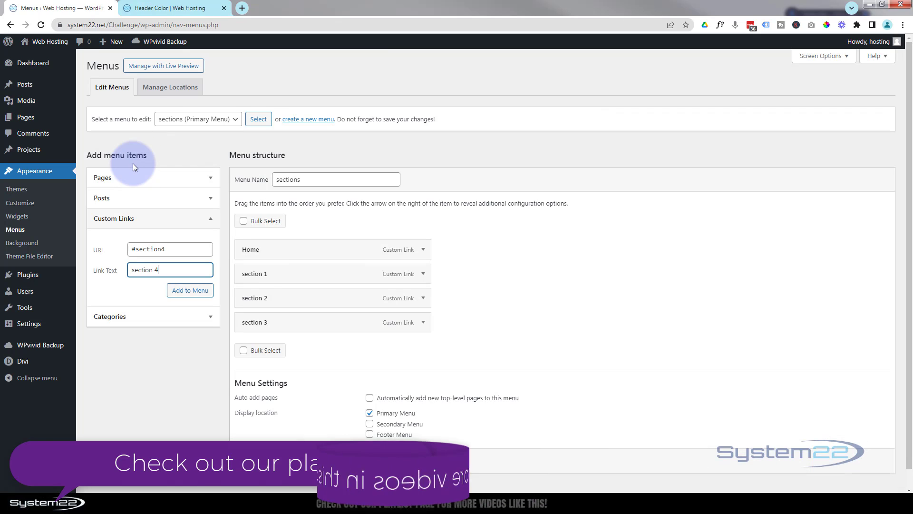
pyautogui.click(183, 293)
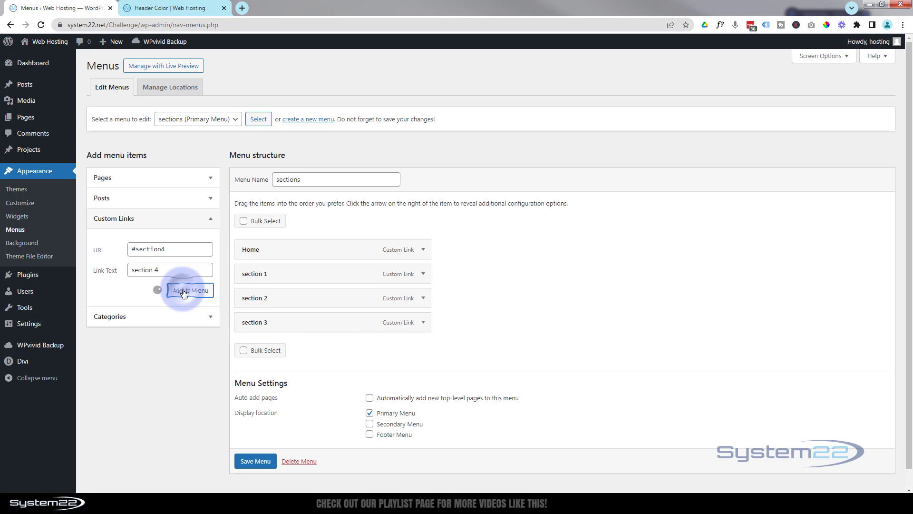
# Step: Expand the Home and section 1 menu items to check their anchor URLs, and save the sections menu
pyautogui.click(422, 249)
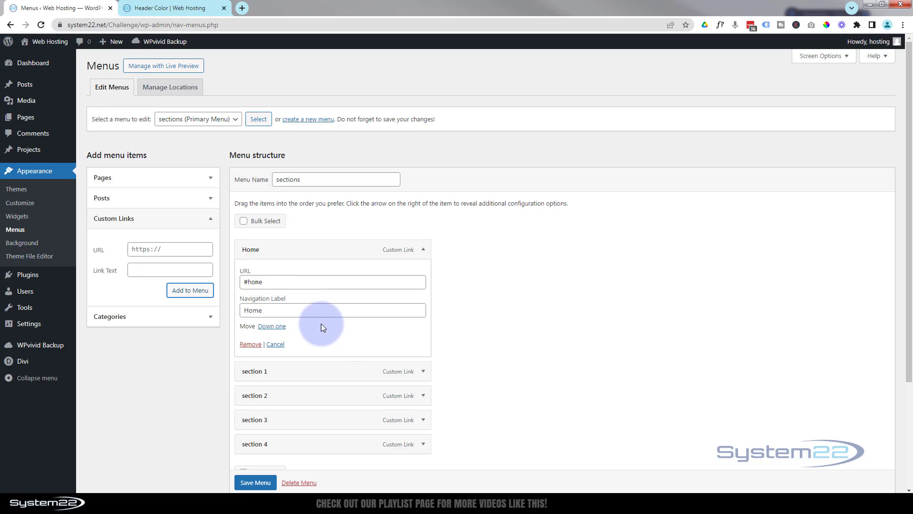
pyautogui.click(423, 371)
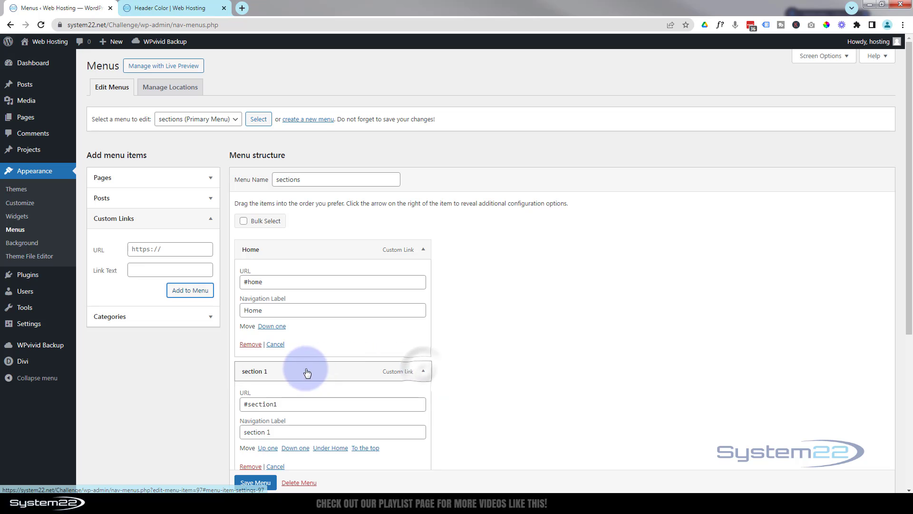
pyautogui.scroll(-2, 285, 389)
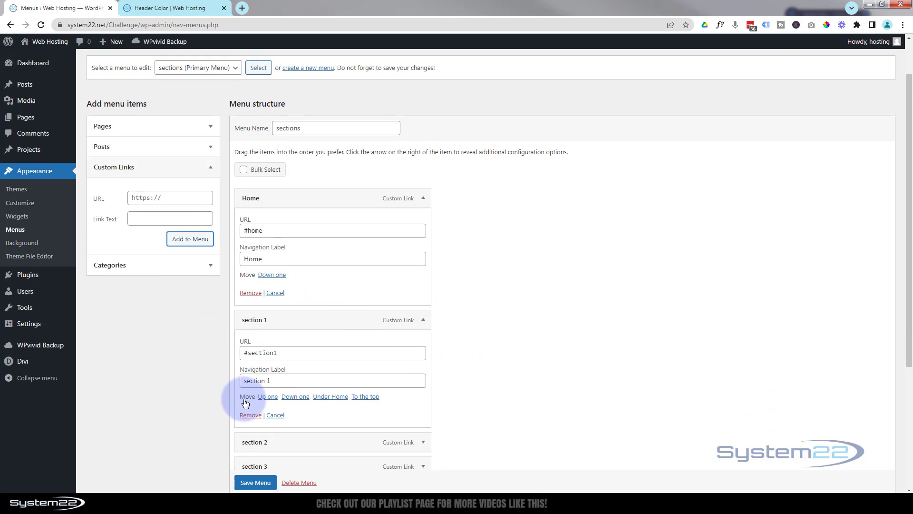
pyautogui.click(256, 482)
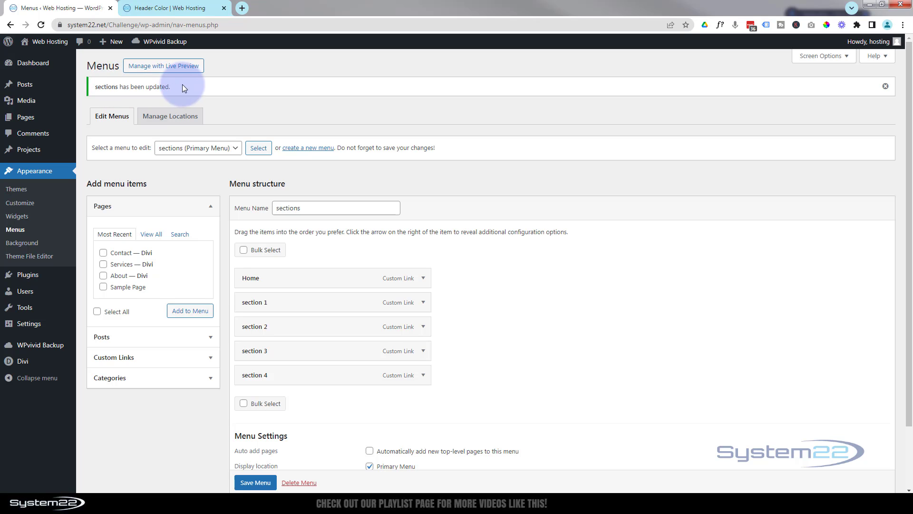
# Step: Switch to the live Header Color page, look over its sections, return to its beginning and enable the Visual Builder
pyautogui.click(169, 8)
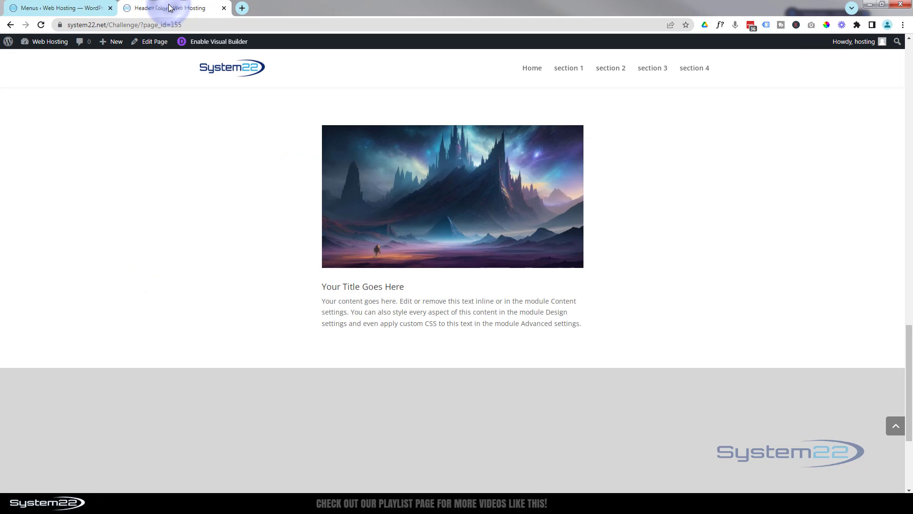
pyautogui.click(232, 316)
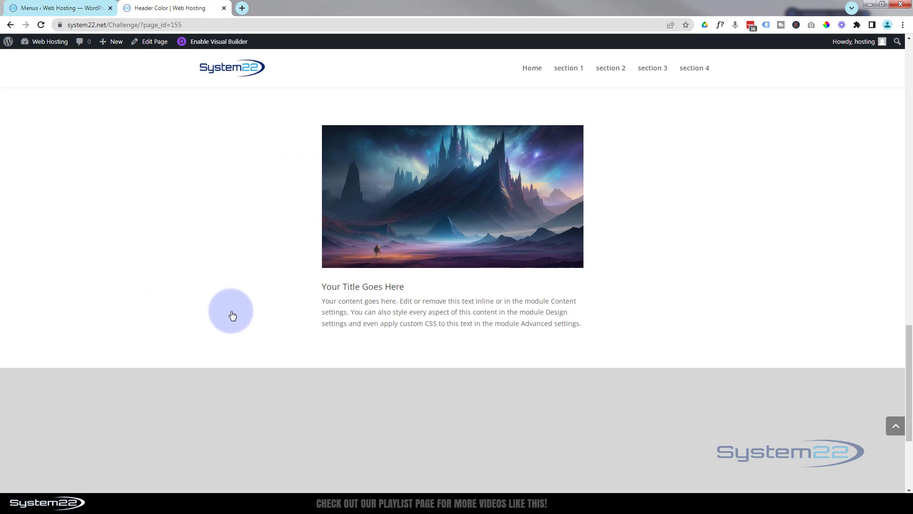
pyautogui.scroll(3, 232, 315)
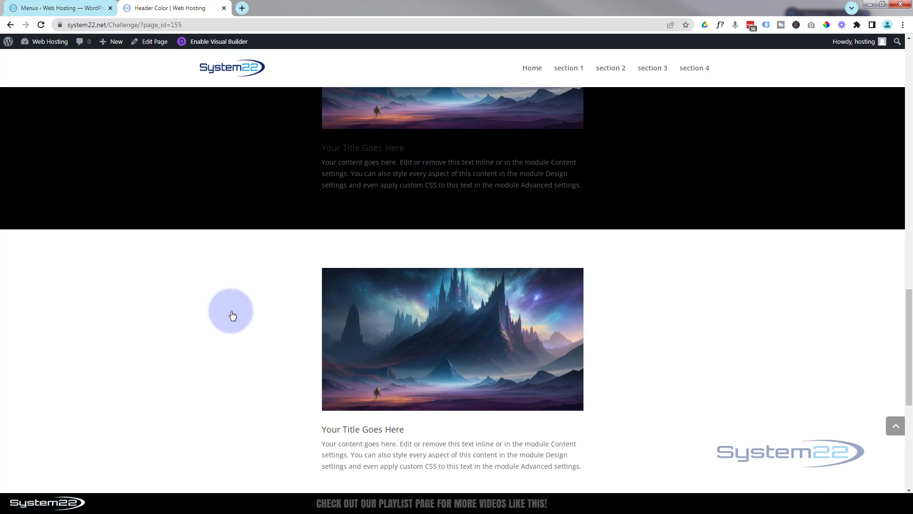
pyautogui.scroll(1, 233, 315)
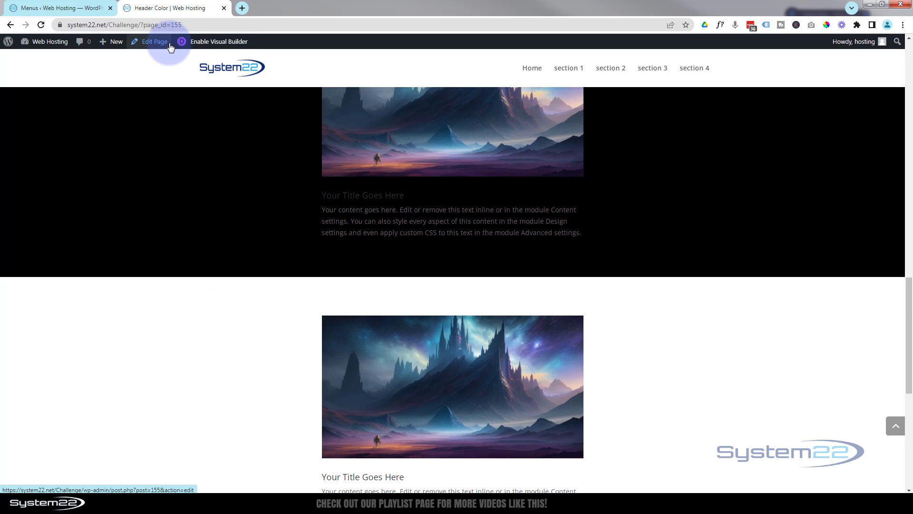
pyautogui.click(896, 425)
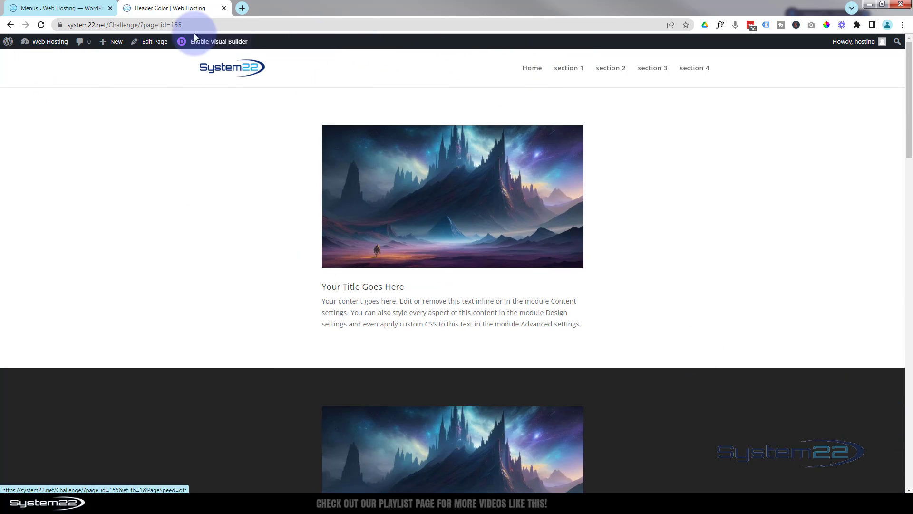
pyautogui.click(211, 42)
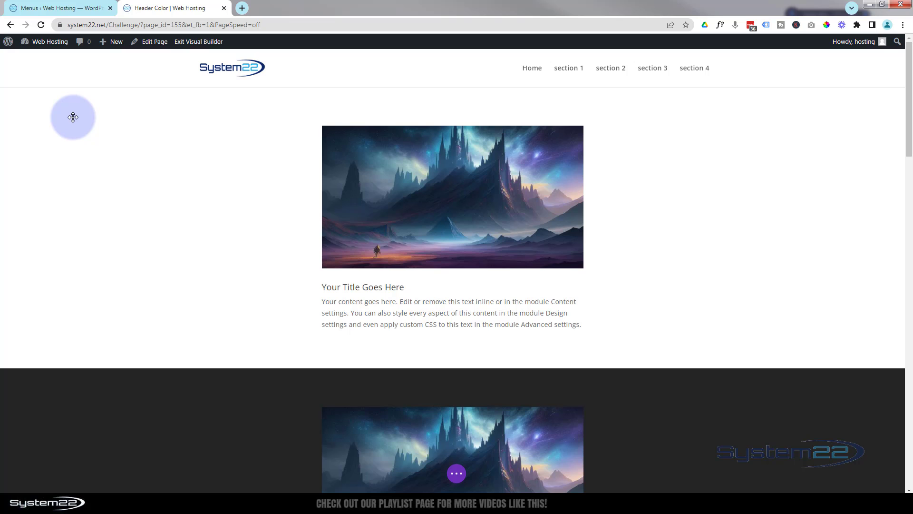
# Step: Give the page's first section the CSS ID "home" and save its settings
pyautogui.moveTo(73, 116)
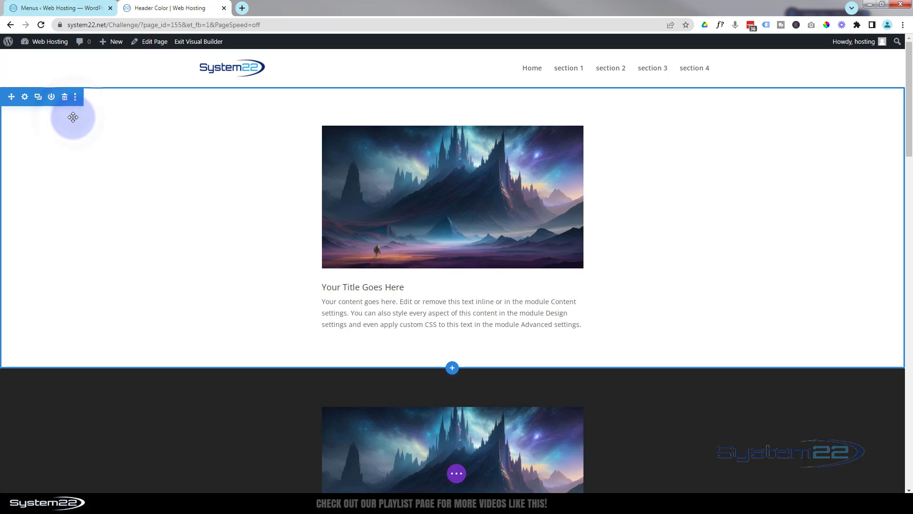
pyautogui.click(25, 98)
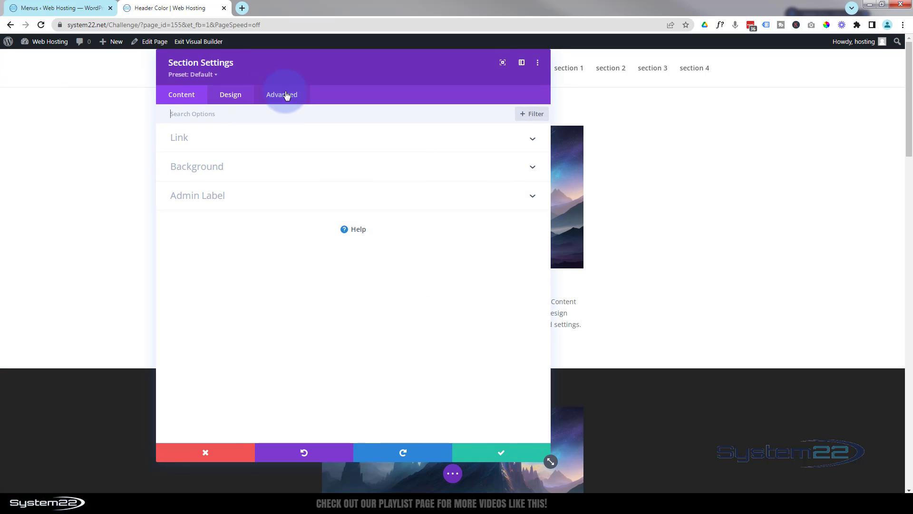
pyautogui.click(292, 95)
pyautogui.click(290, 138)
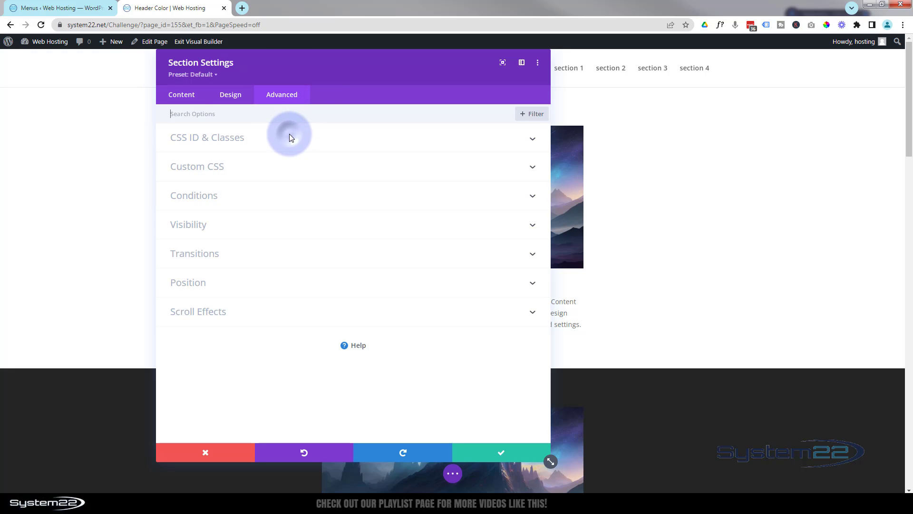
pyautogui.click(203, 171)
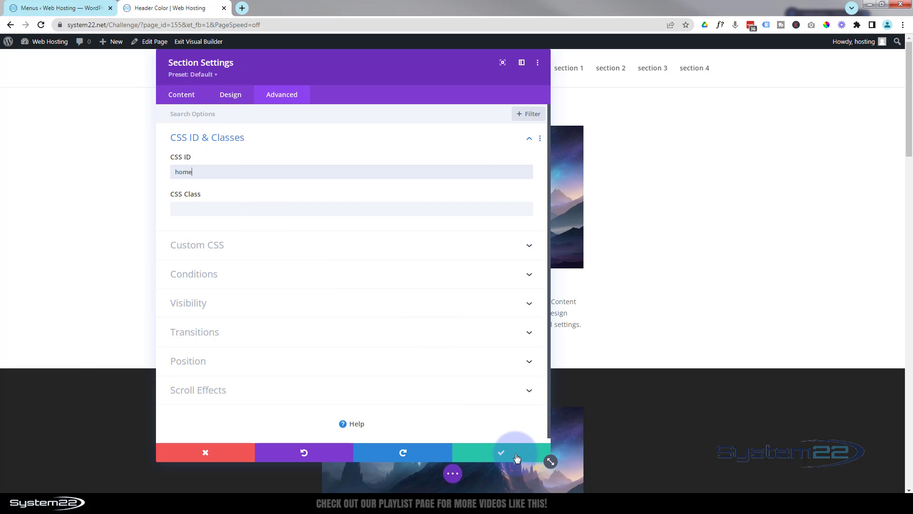
pyautogui.click(516, 457)
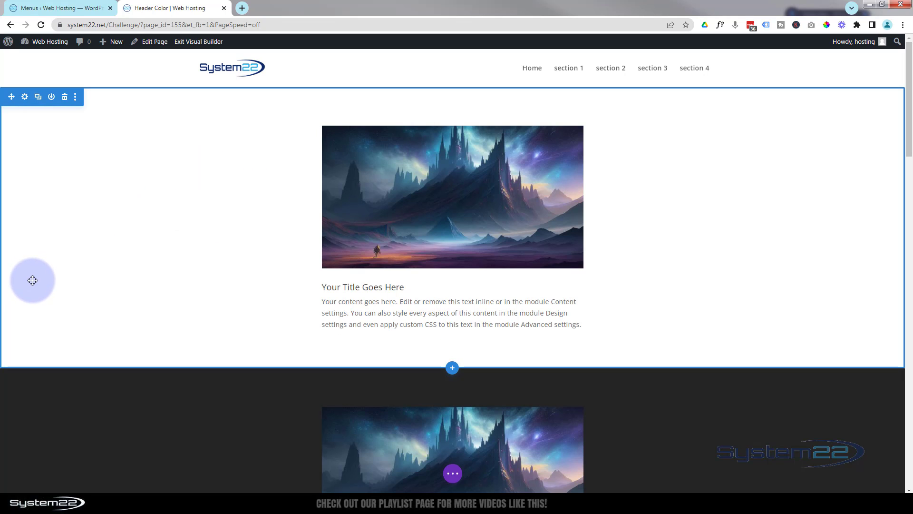
# Step: Insert a Code module below the blurb in the first section
pyautogui.scroll(-3, 32, 276)
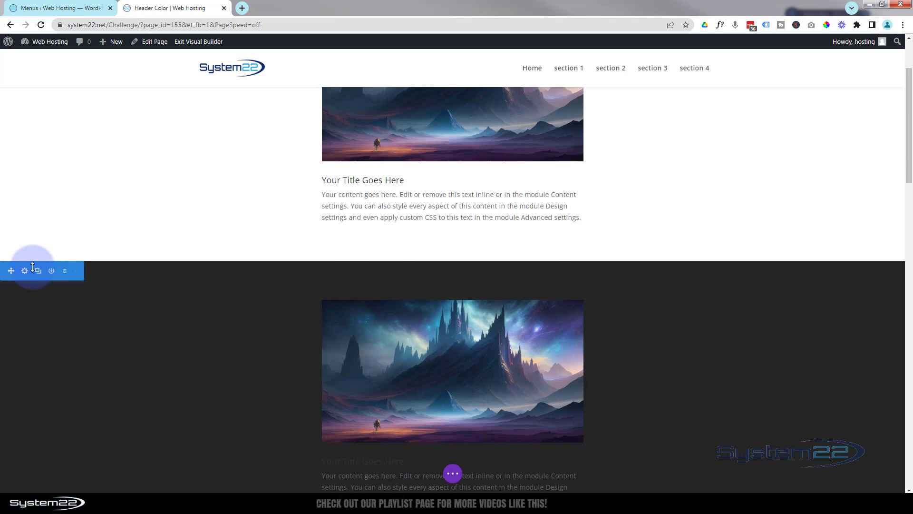
pyautogui.scroll(3, 32, 267)
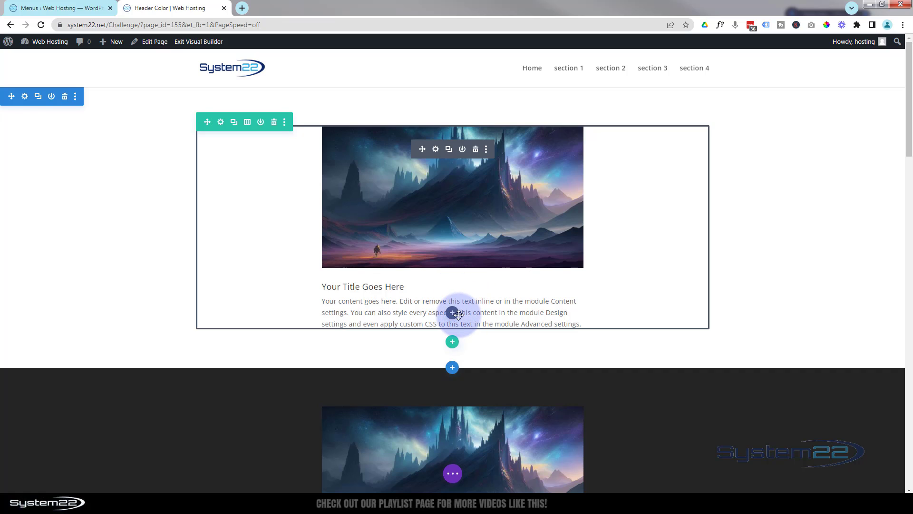
pyautogui.click(455, 314)
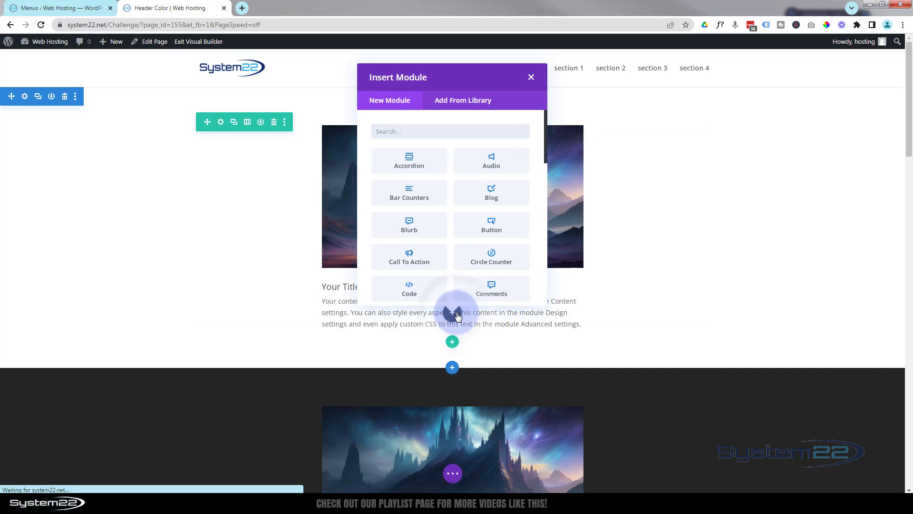
pyautogui.scroll(-2, 405, 223)
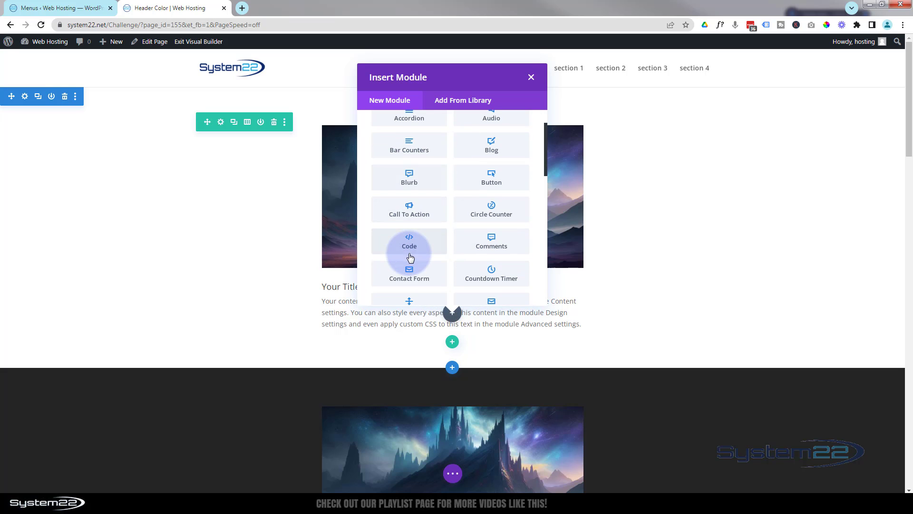
pyautogui.click(410, 249)
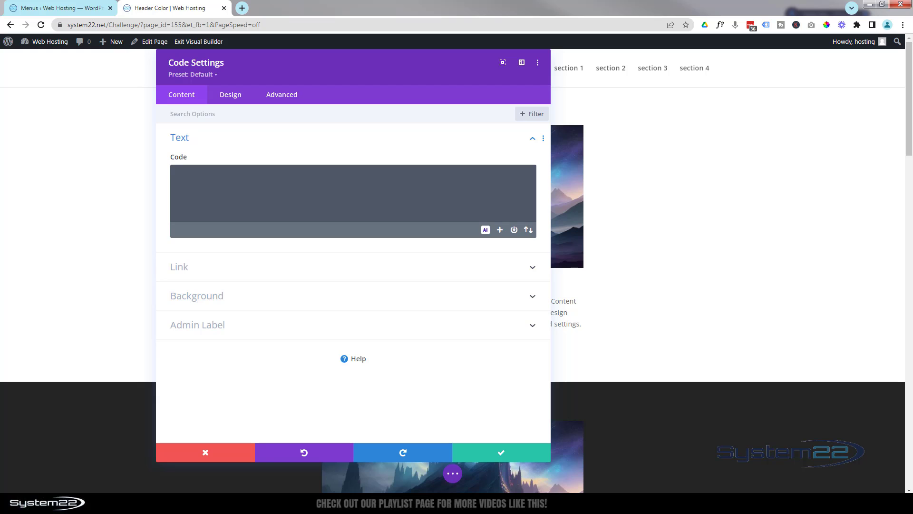
# Step: Open header-color-change.pdf and copy the whole script block, from <script> through </script>
pyautogui.moveTo(0, 71); pyautogui.dragTo(287, 11)
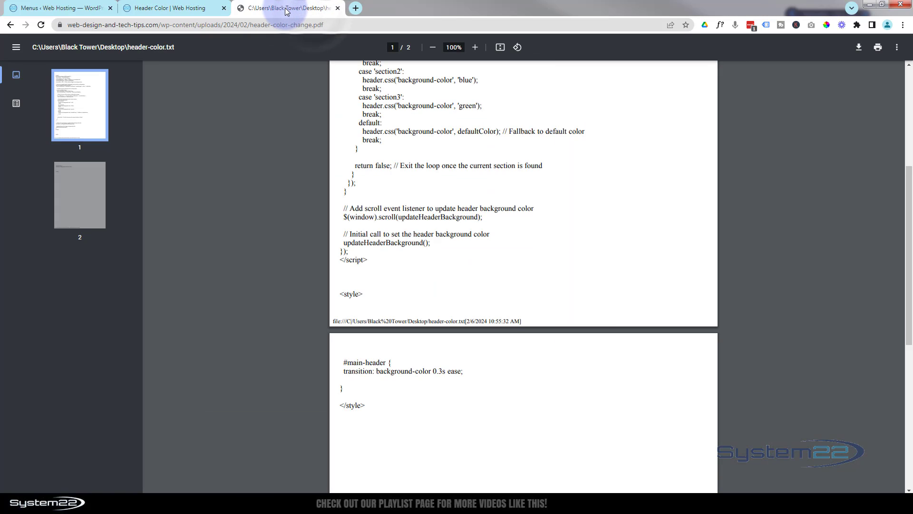
pyautogui.scroll(1, 717, 359)
pyautogui.scroll(5, 715, 355)
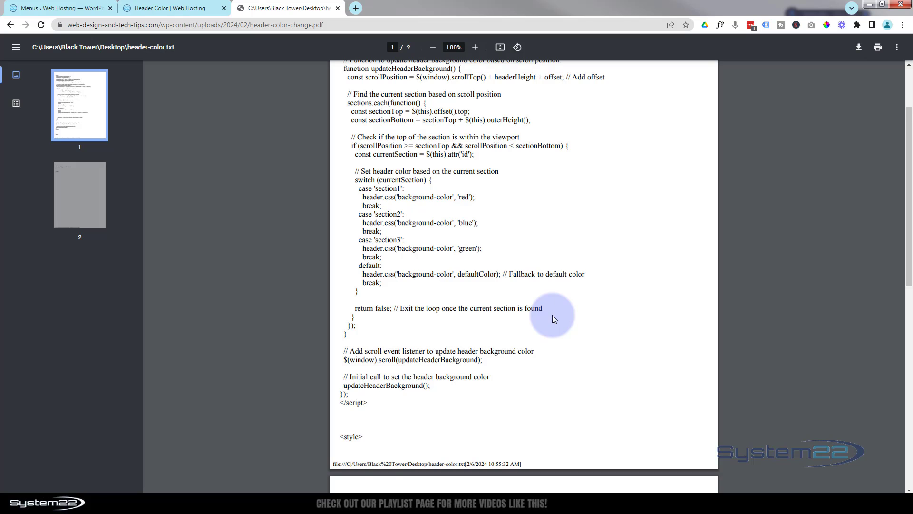
pyautogui.scroll(3, 552, 315)
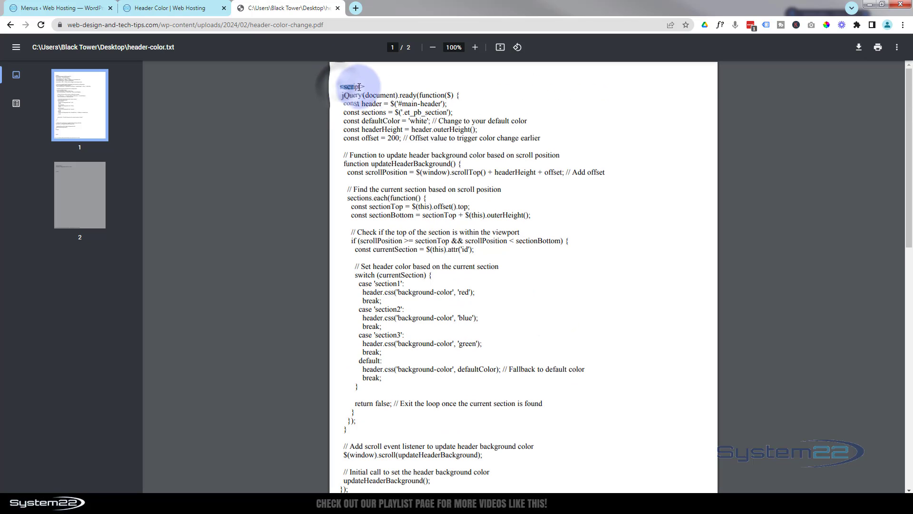
pyautogui.moveTo(340, 87); pyautogui.dragTo(377, 434)
pyautogui.hotkey('ctrl', 'c')
# Step: Paste the copied header color script into the Code module on the Header Color page
pyautogui.click(167, 9)
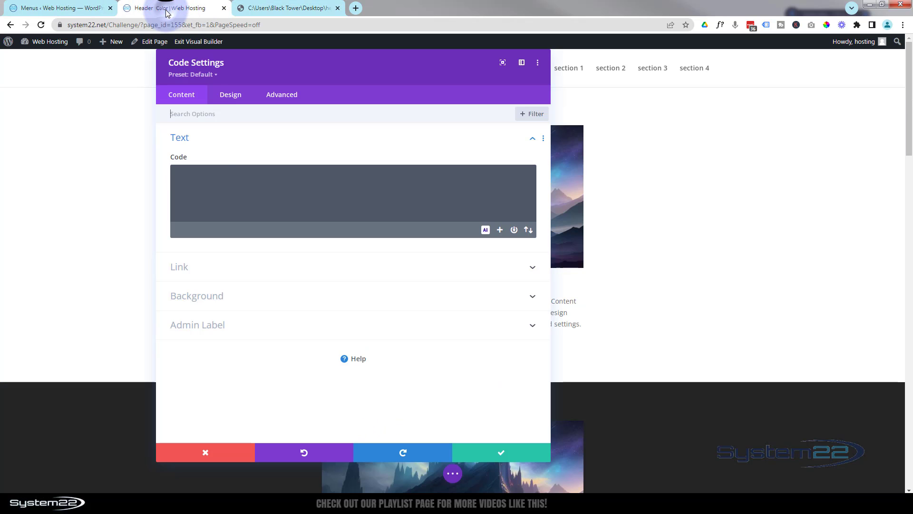
pyautogui.click(200, 179)
pyautogui.hotkey('ctrl', 'v')
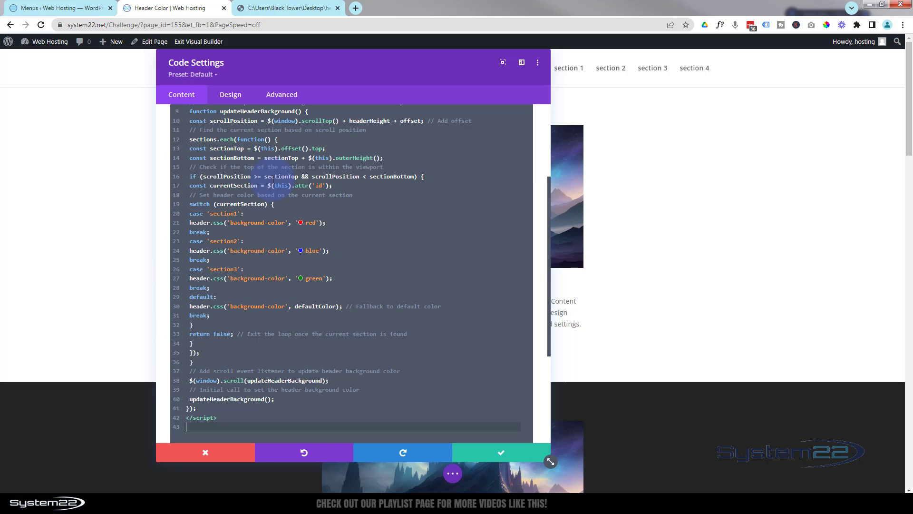
pyautogui.scroll(-2, 484, 295)
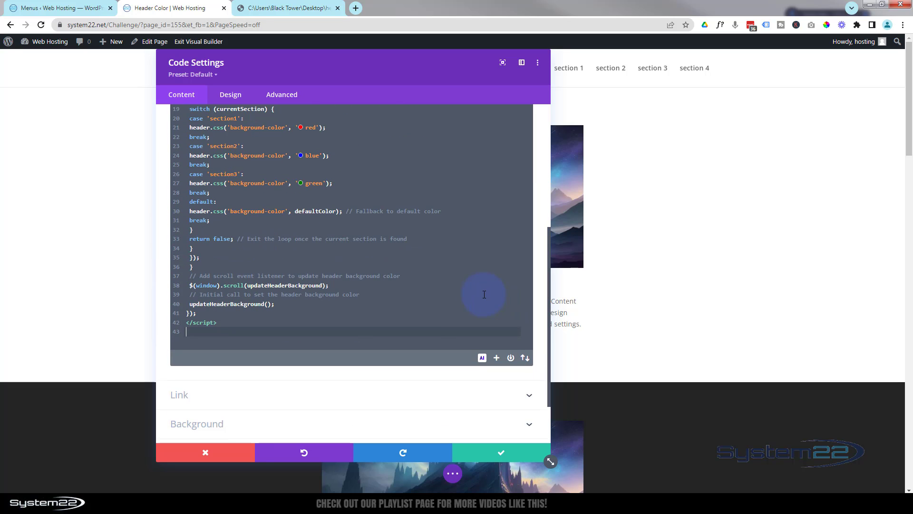
# Step: Switch to header-color-change.pdf and copy the #main-header transition code from <style> through </style> across both pages
pyautogui.click(289, 8)
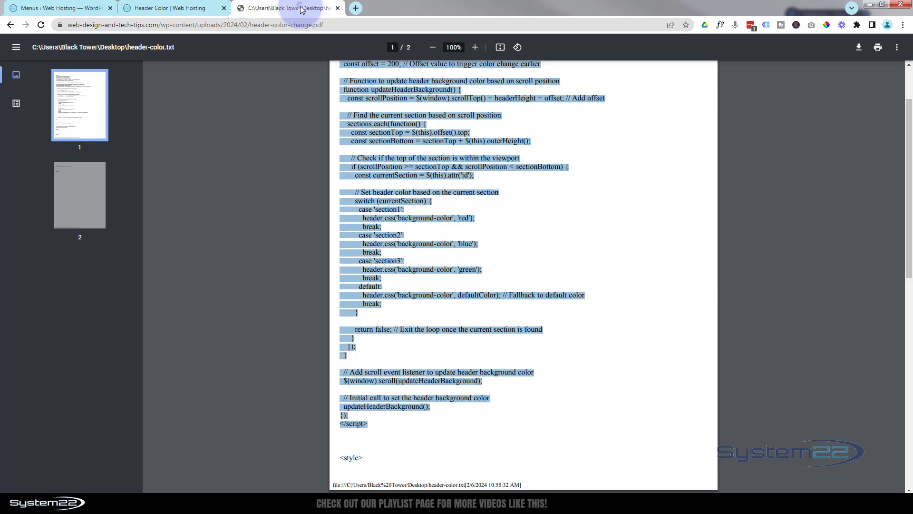
pyautogui.click(470, 443)
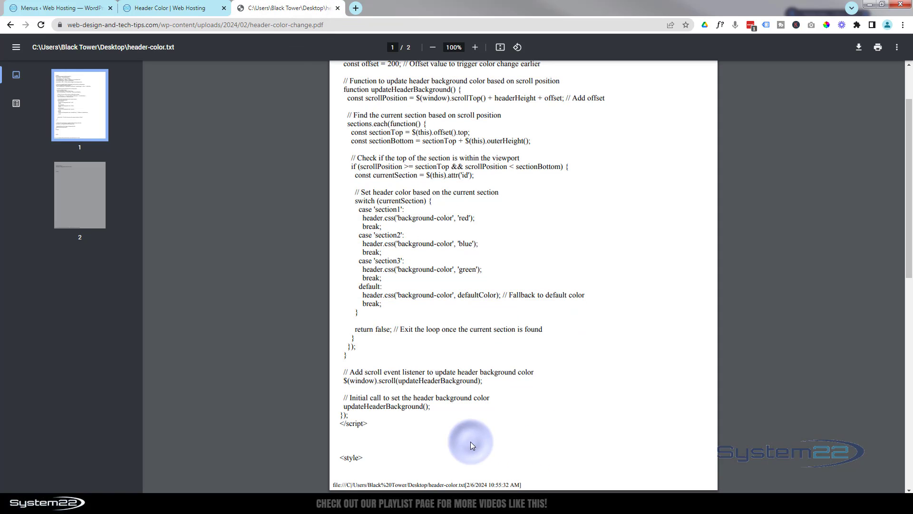
pyautogui.scroll(-4, 469, 441)
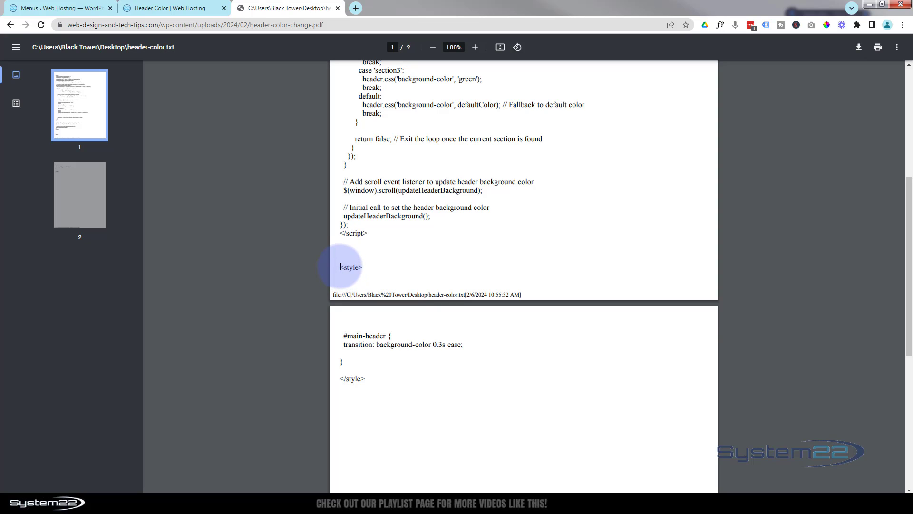
pyautogui.moveTo(340, 266); pyautogui.dragTo(362, 267)
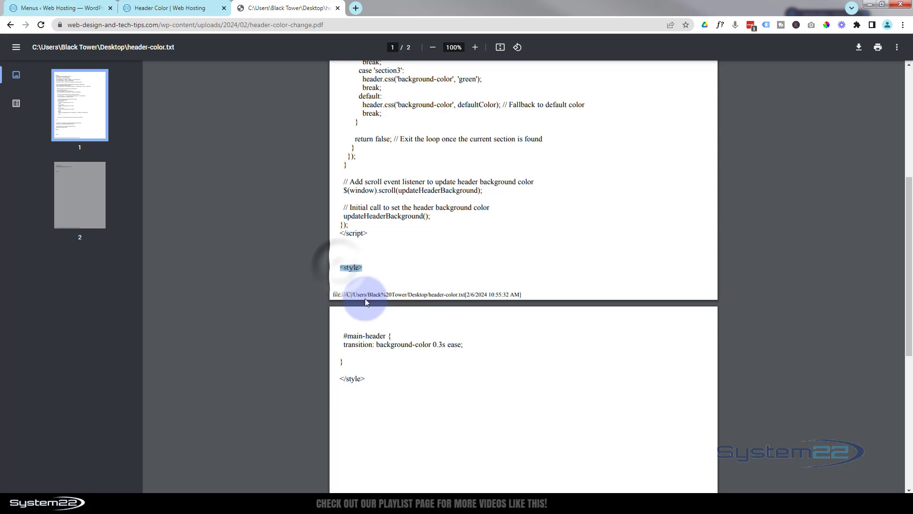
pyautogui.moveTo(343, 333); pyautogui.dragTo(366, 384)
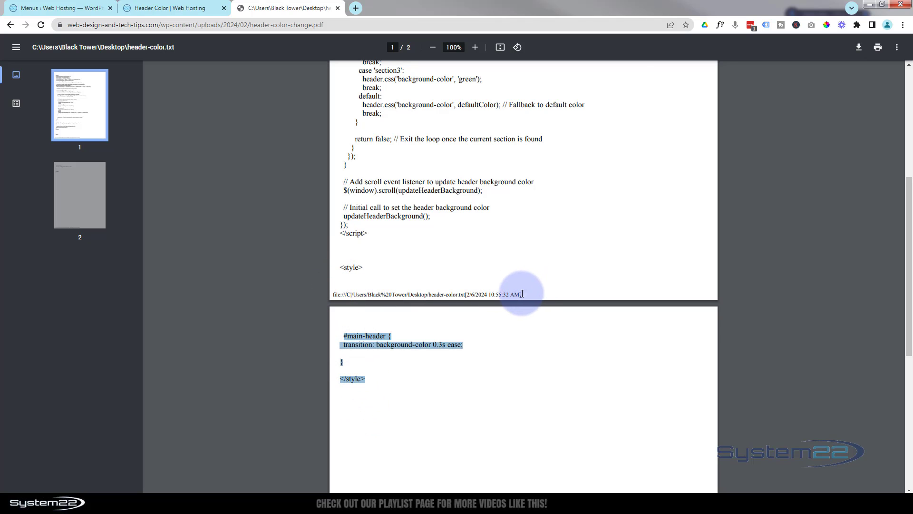
pyautogui.moveTo(521, 294); pyautogui.dragTo(411, 377)
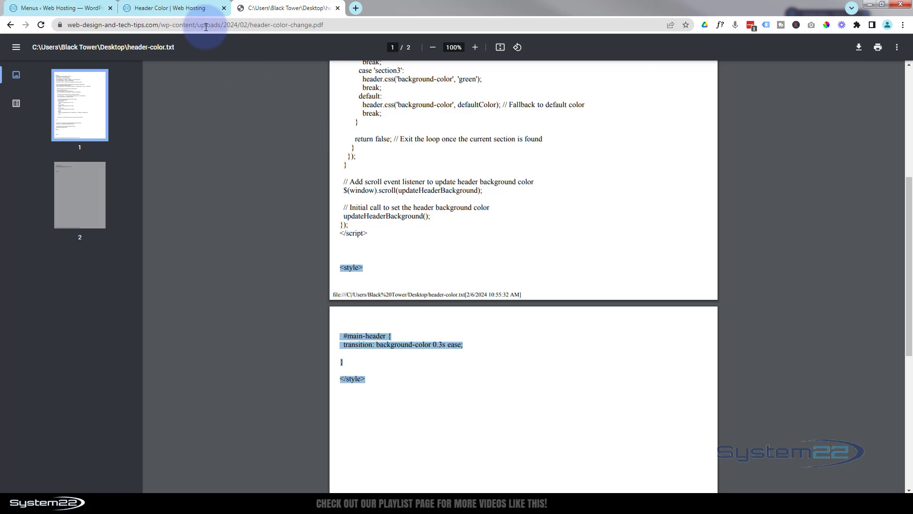
# Step: Paste the style block below the script in the Header Color page's Code module and delete the stray file path text inside it
pyautogui.click(195, 8)
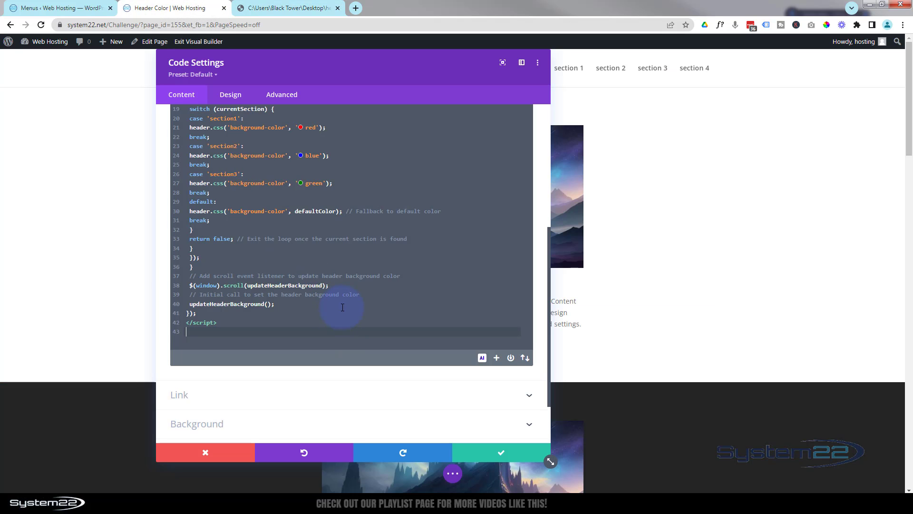
pyautogui.press('Return')
pyautogui.write('<style> file:///C|/Users/Black%20Tower/Desktop/header-color.txt[2/6/2024 10:55:32 AM]  #main-header {  transition: background-color 0.3s ease; } </style>')
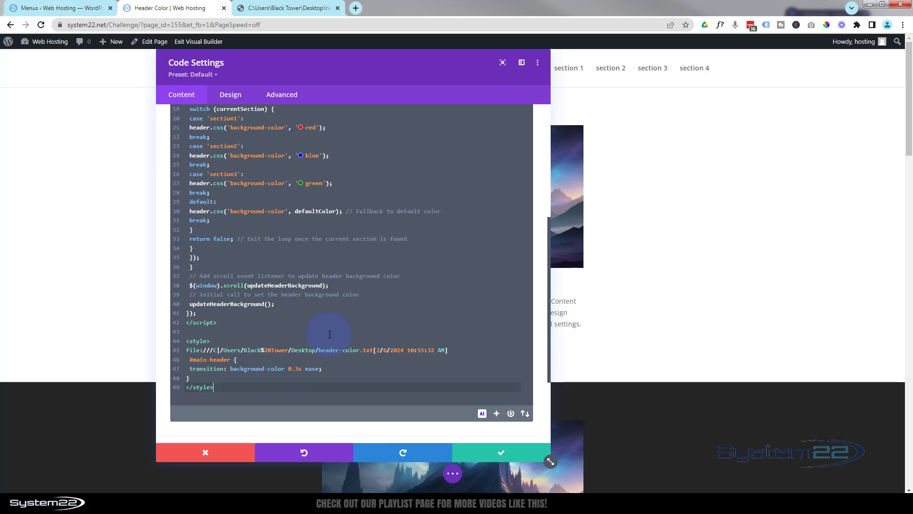
pyautogui.moveTo(184, 351); pyautogui.dragTo(457, 350)
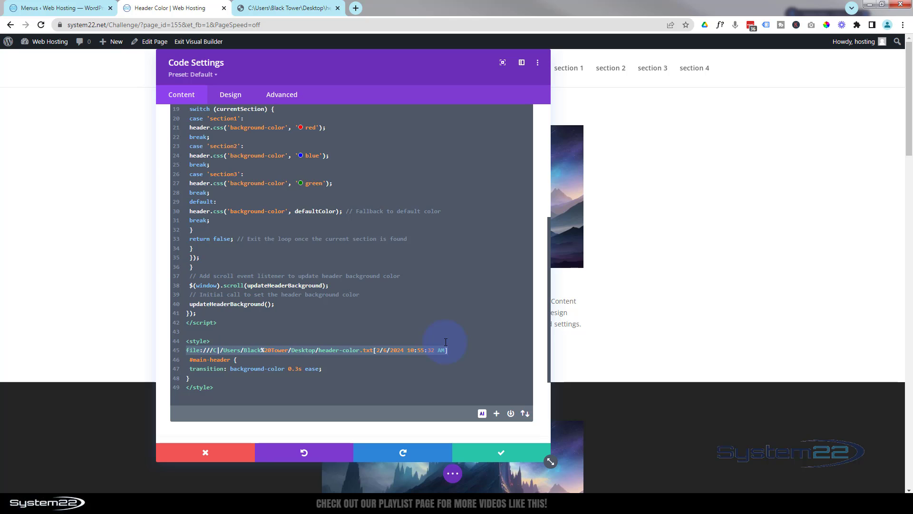
pyautogui.press('BackSpace')
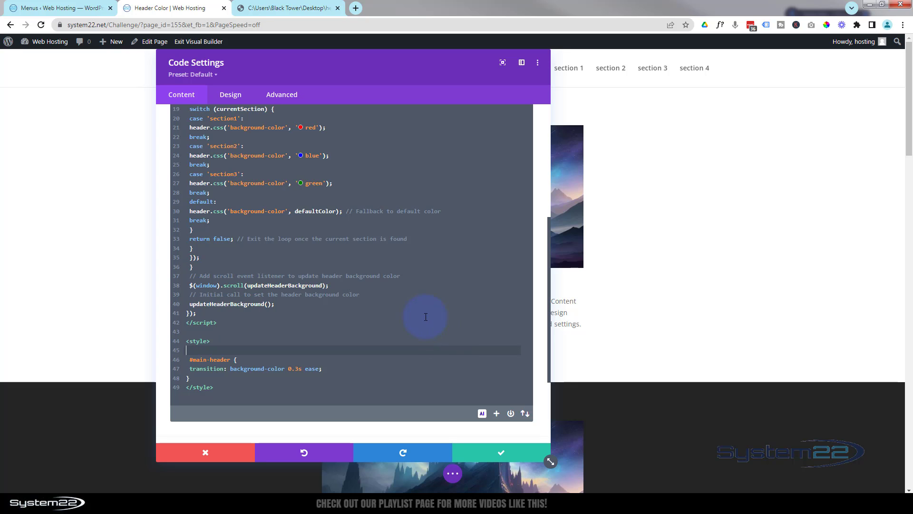
# Step: Move the code settings window clear of the header menu and examine the script's default color and offset values
pyautogui.click(411, 321)
pyautogui.scroll(6, 409, 316)
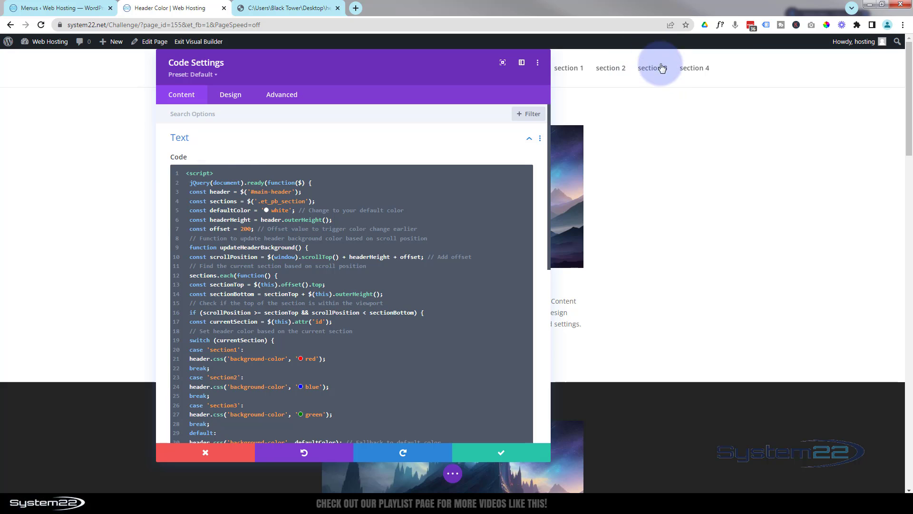
pyautogui.moveTo(438, 72); pyautogui.dragTo(469, 123)
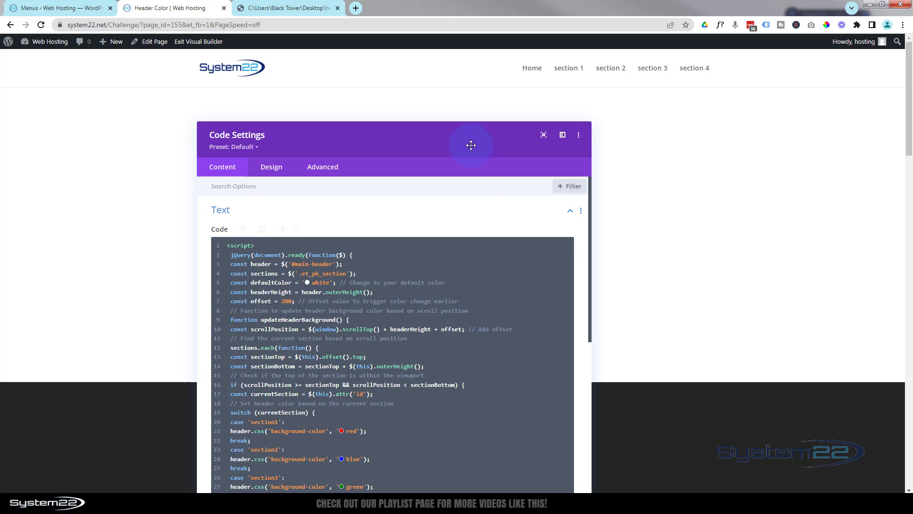
pyautogui.moveTo(471, 141); pyautogui.dragTo(461, 107)
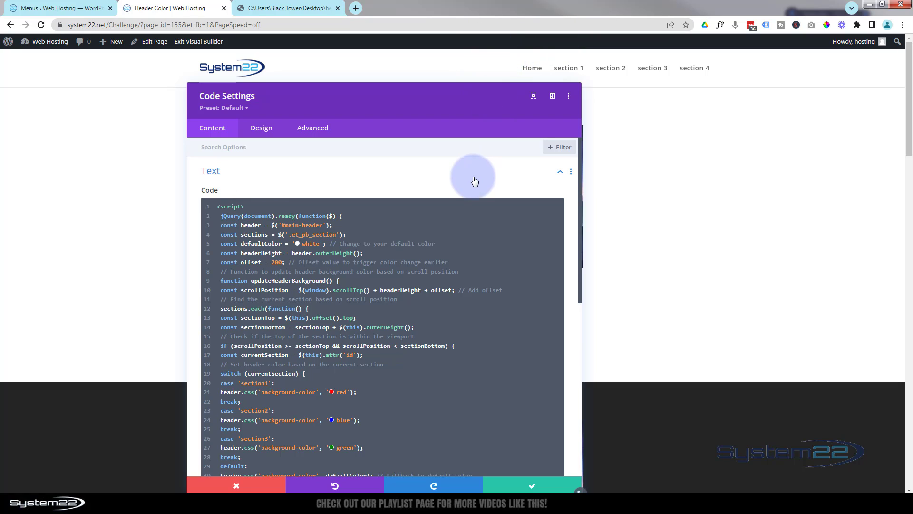
pyautogui.click(222, 244)
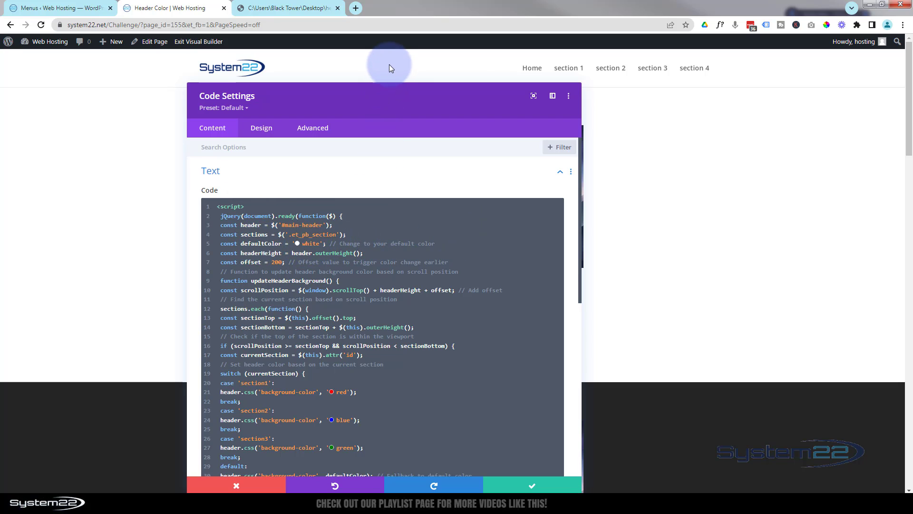
pyautogui.click(306, 243)
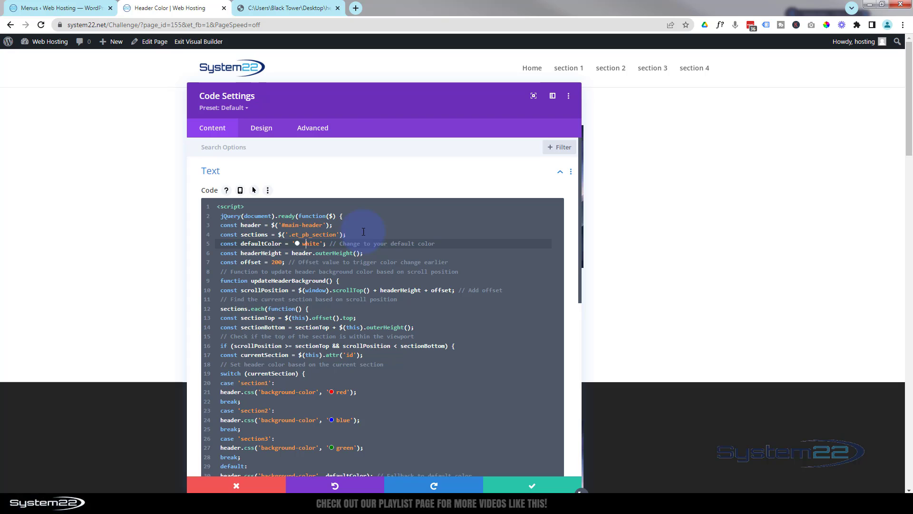
pyautogui.click(439, 292)
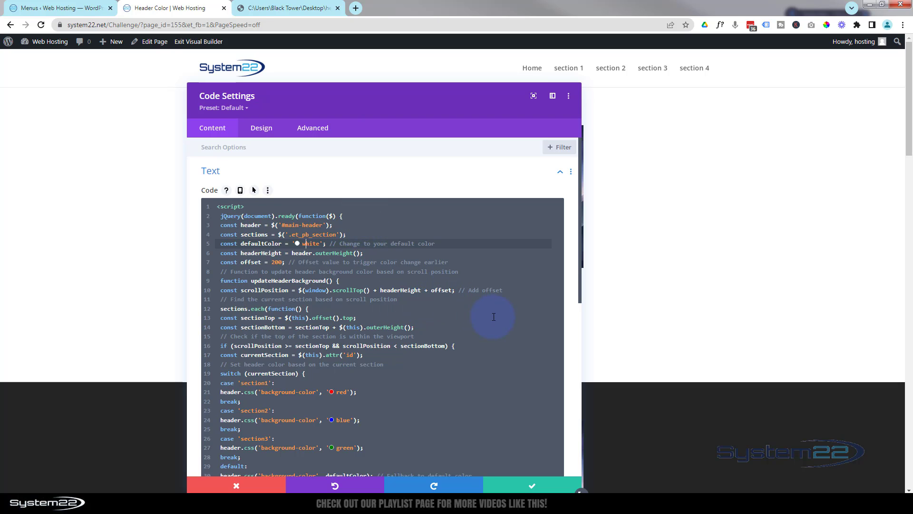
pyautogui.scroll(-2, 493, 317)
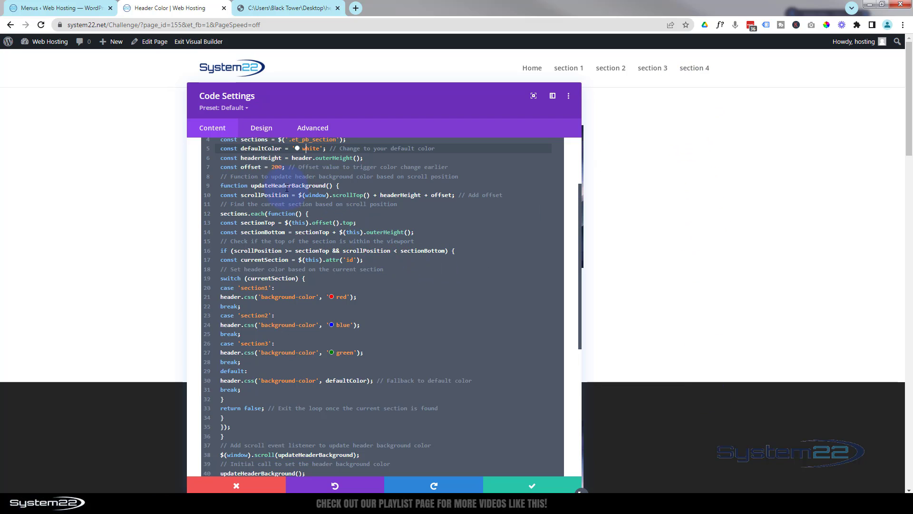
pyautogui.moveTo(274, 166); pyautogui.dragTo(272, 170)
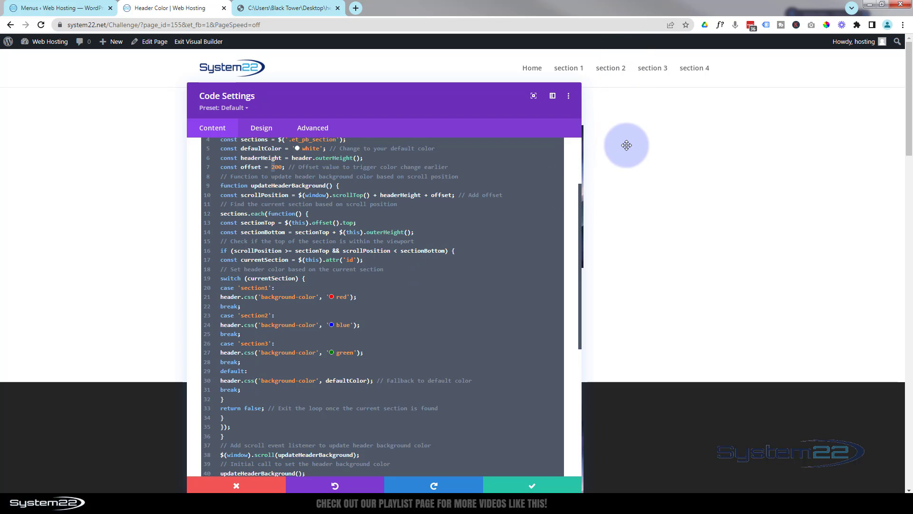
pyautogui.click(440, 291)
# Step: Examine the section cases with their header background colors, the default fallback and the #main-header transition rule
pyautogui.scroll(-2, 405, 266)
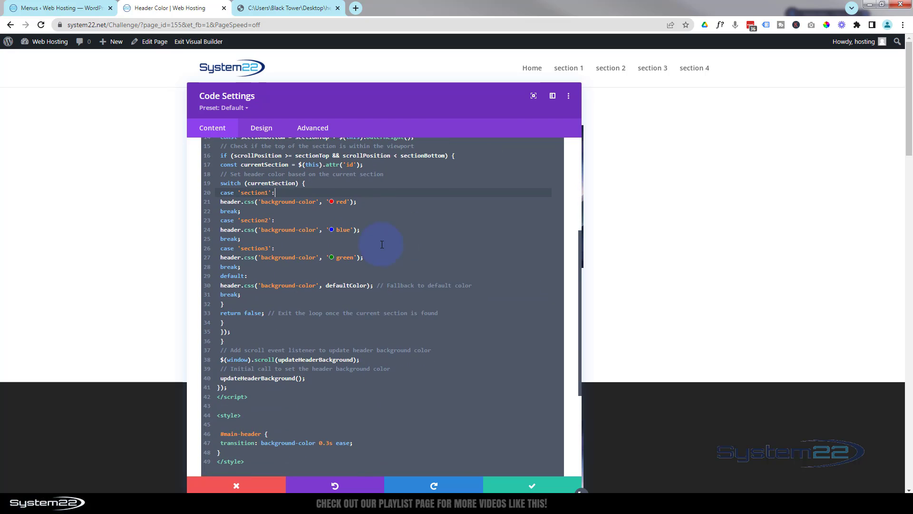
pyautogui.doubleClick(243, 192)
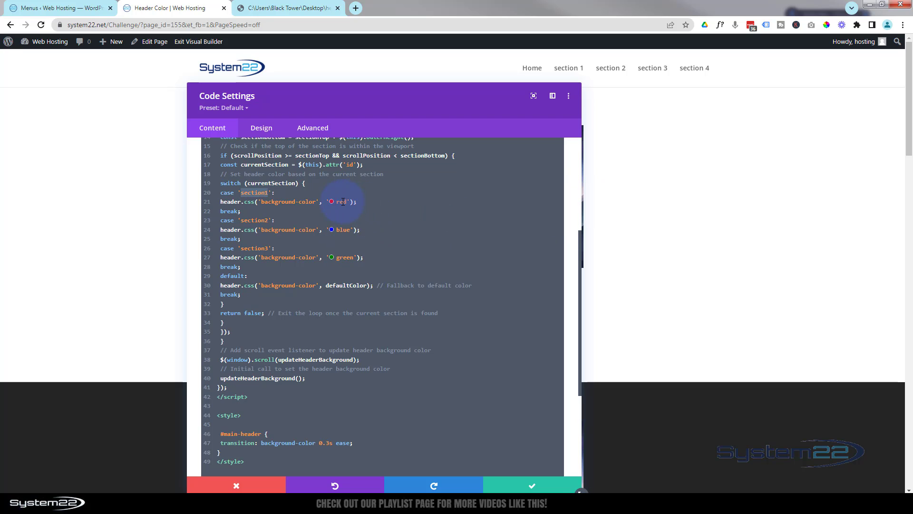
pyautogui.click(343, 202)
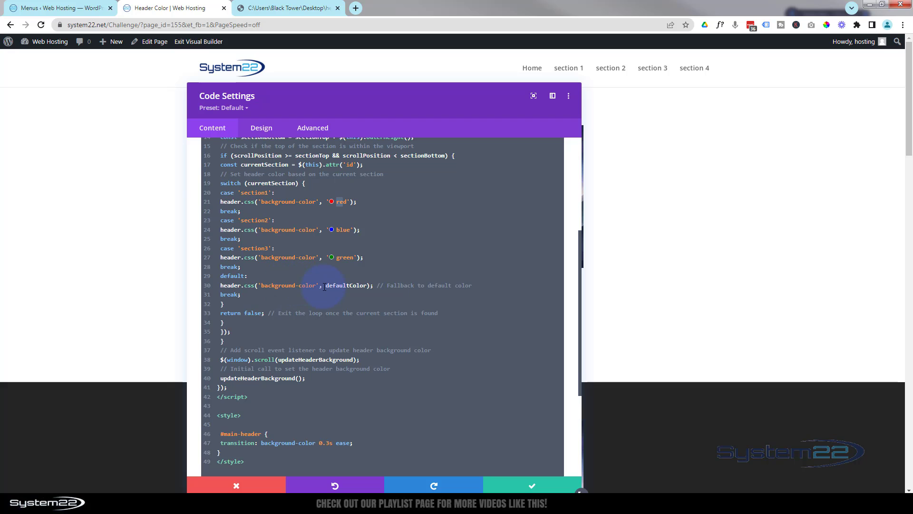
pyautogui.scroll(3, 351, 228)
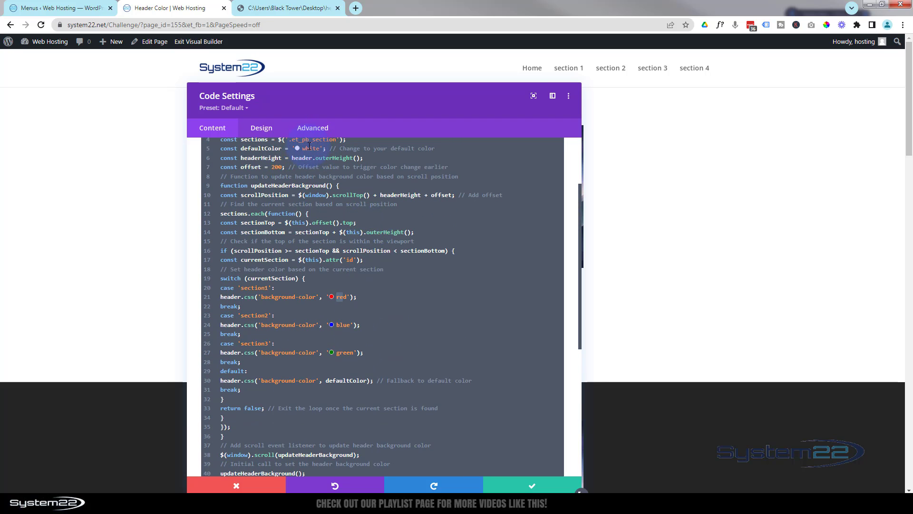
pyautogui.scroll(-2, 402, 319)
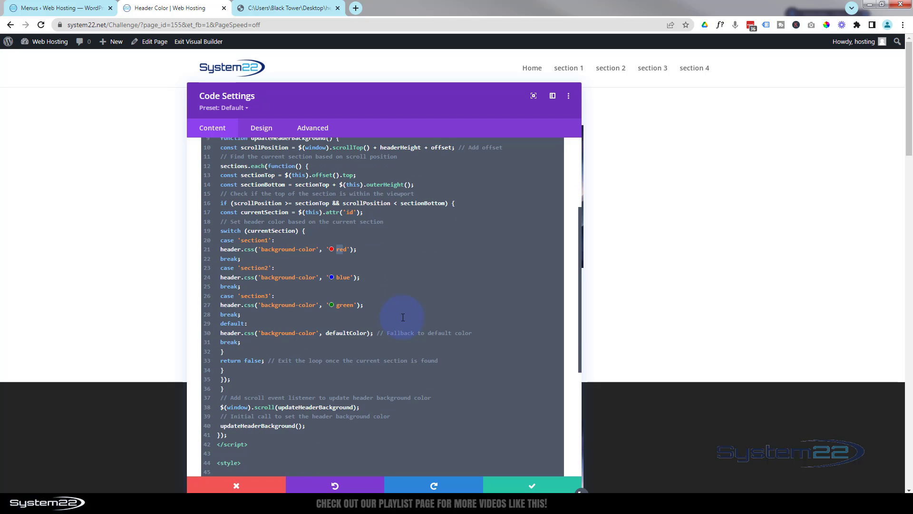
pyautogui.scroll(3, 402, 316)
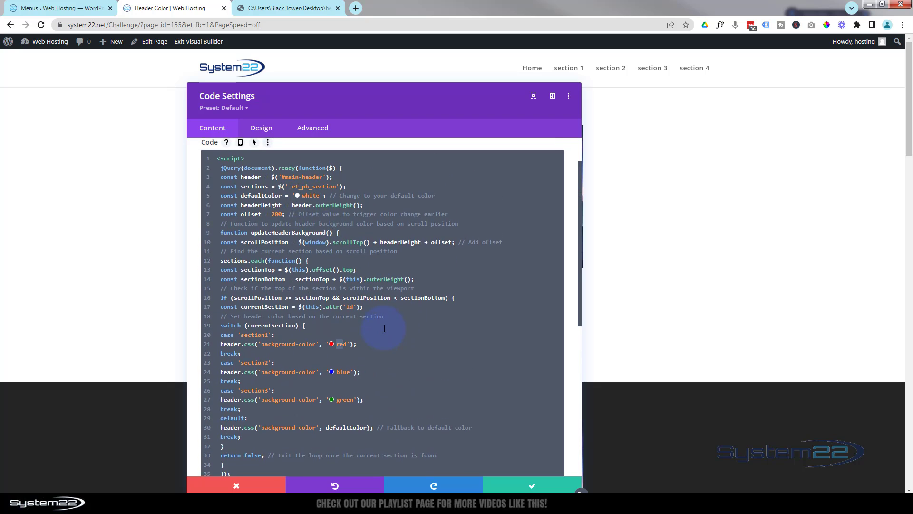
pyautogui.scroll(-5, 386, 326)
pyautogui.scroll(-1, 384, 327)
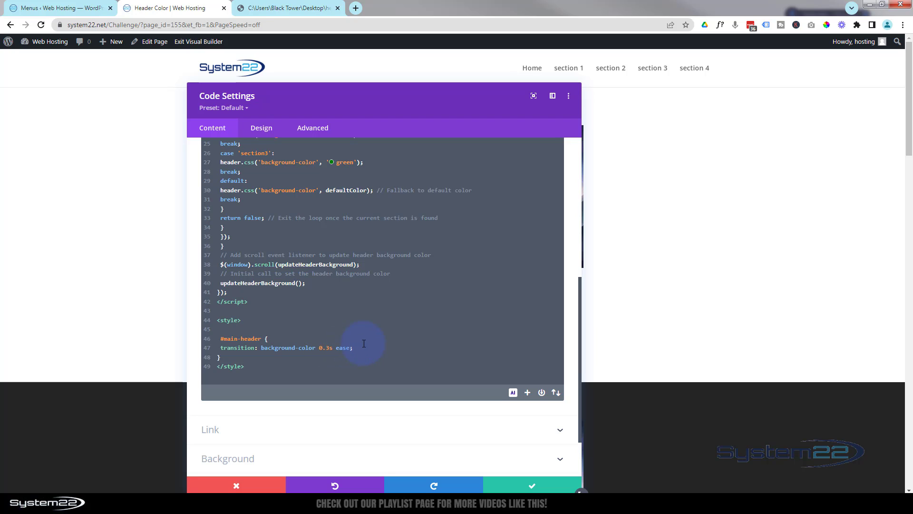
# Step: Save the Code module's settings and save the page as a draft
pyautogui.click(534, 486)
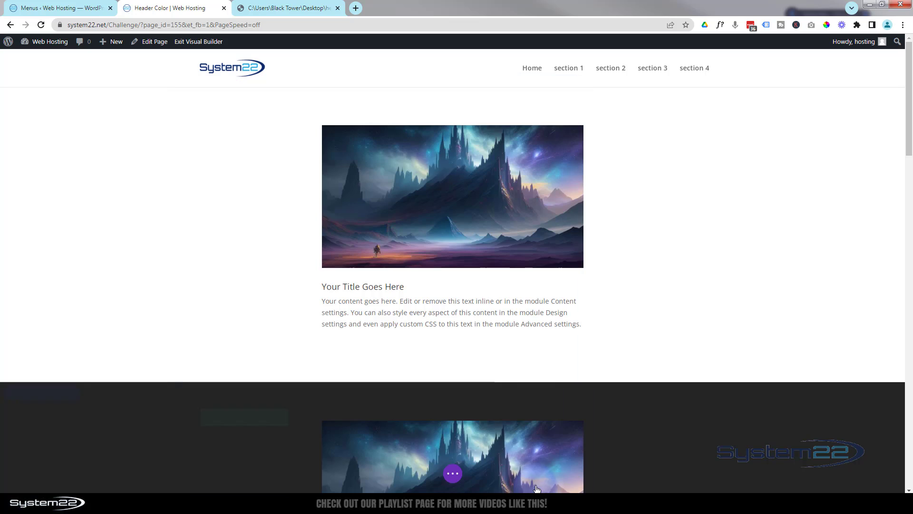
pyautogui.click(452, 476)
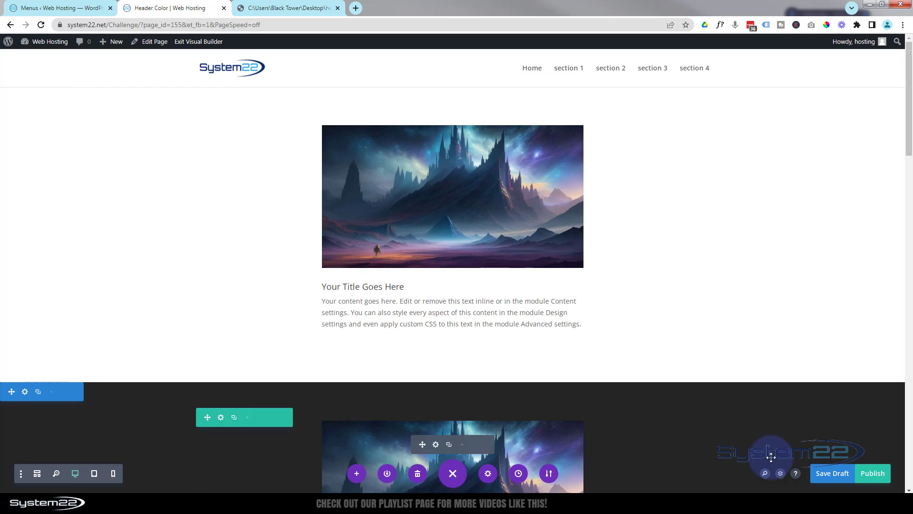
pyautogui.click(826, 473)
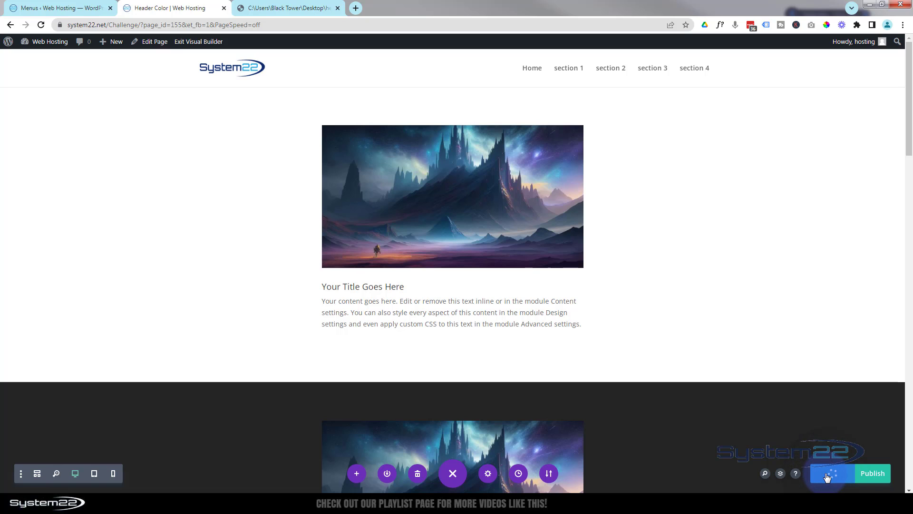
# Step: Exit the visual builder and test the header color by following the section 1 through section 4 menu links
pyautogui.click(191, 42)
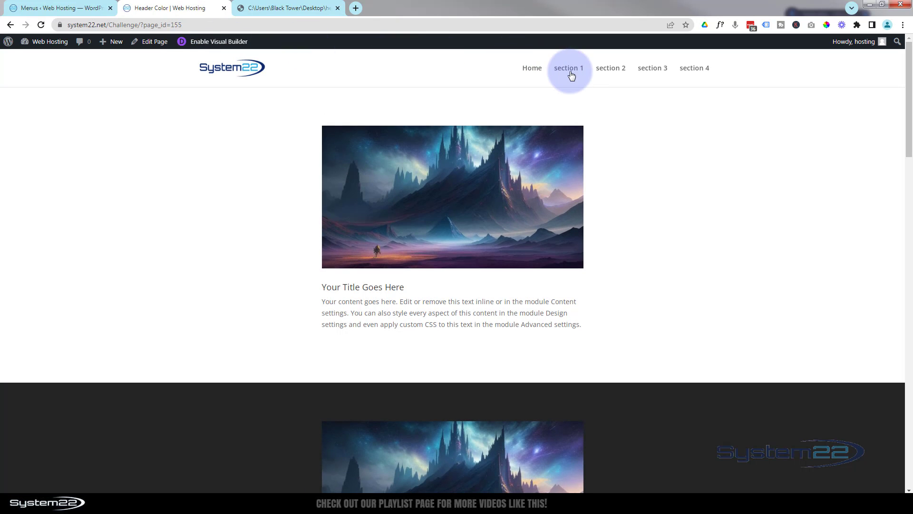
pyautogui.click(572, 71)
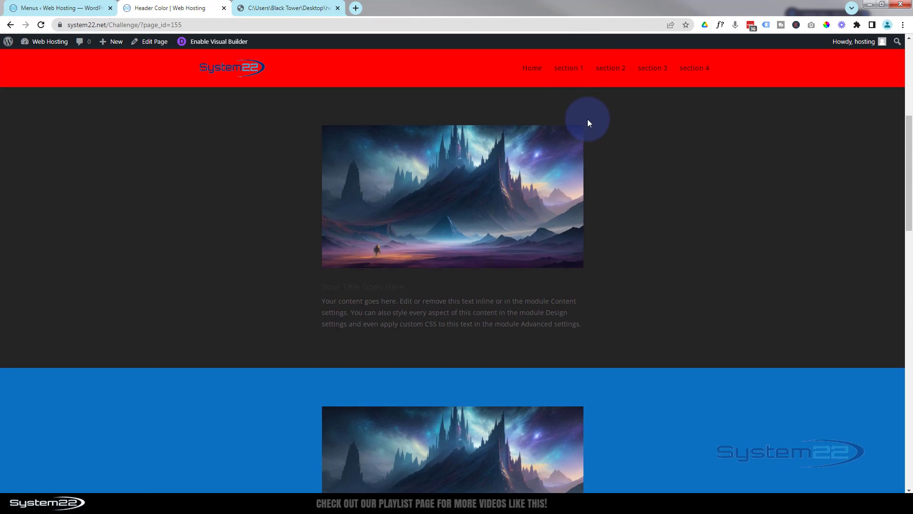
pyautogui.click(613, 66)
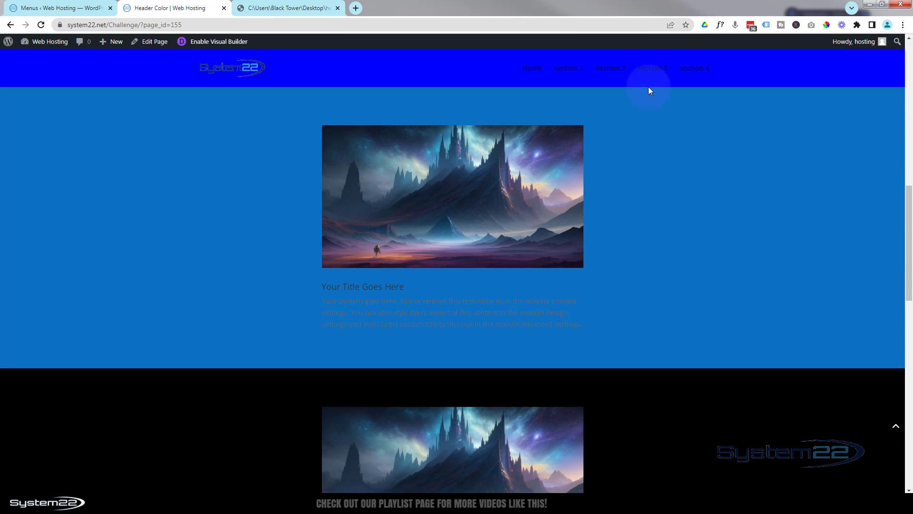
pyautogui.click(653, 69)
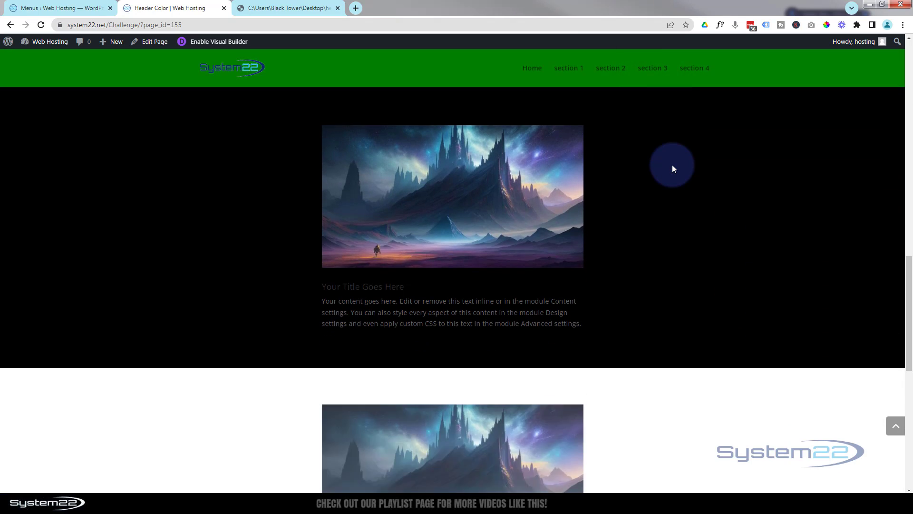
pyautogui.click(694, 68)
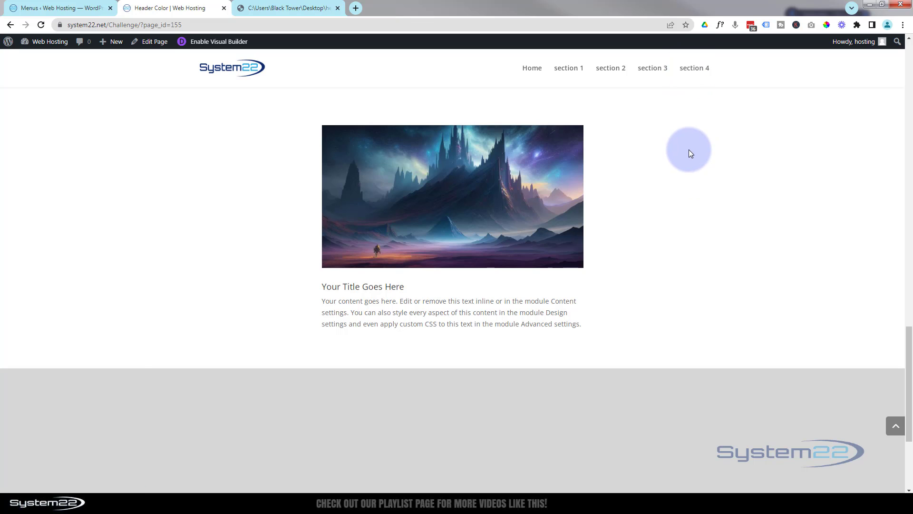
# Step: Reopen the page in the visual builder, switch to wireframe view and open the first section's Code module settings
pyautogui.click(215, 42)
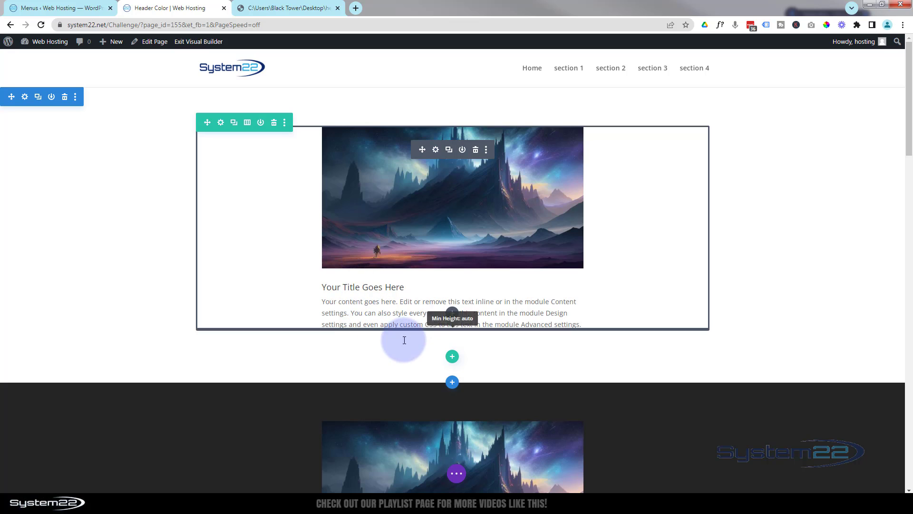
pyautogui.moveTo(420, 347)
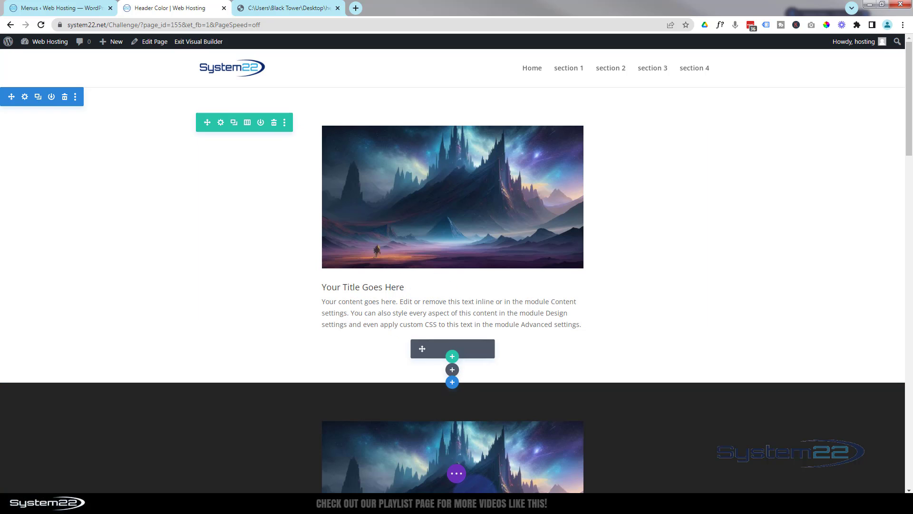
pyautogui.click(457, 474)
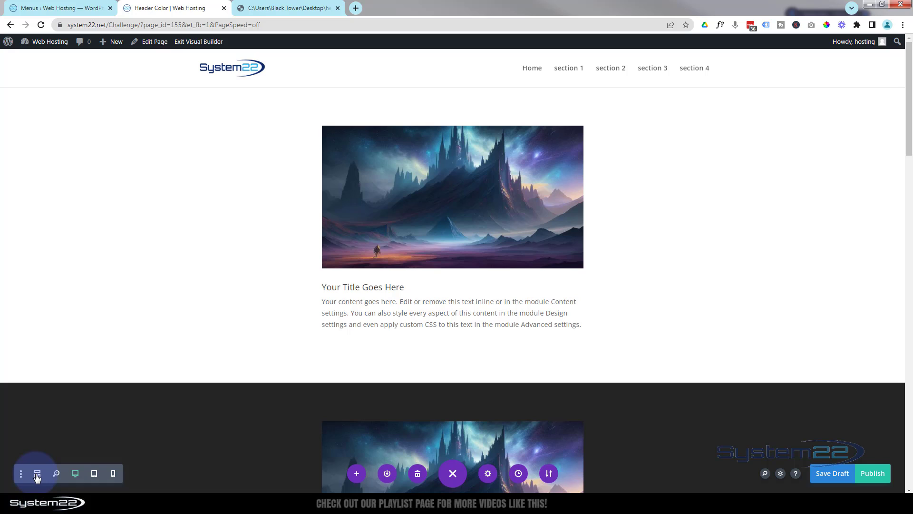
pyautogui.click(38, 473)
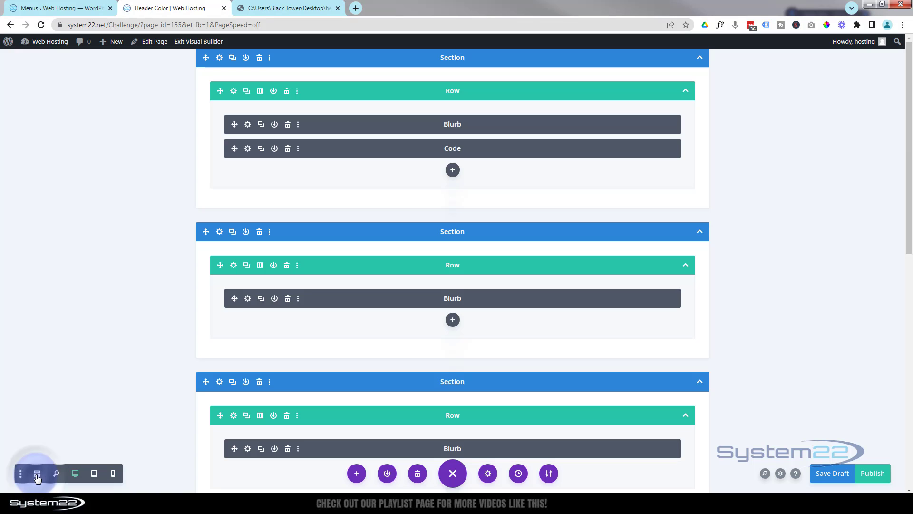
pyautogui.click(248, 149)
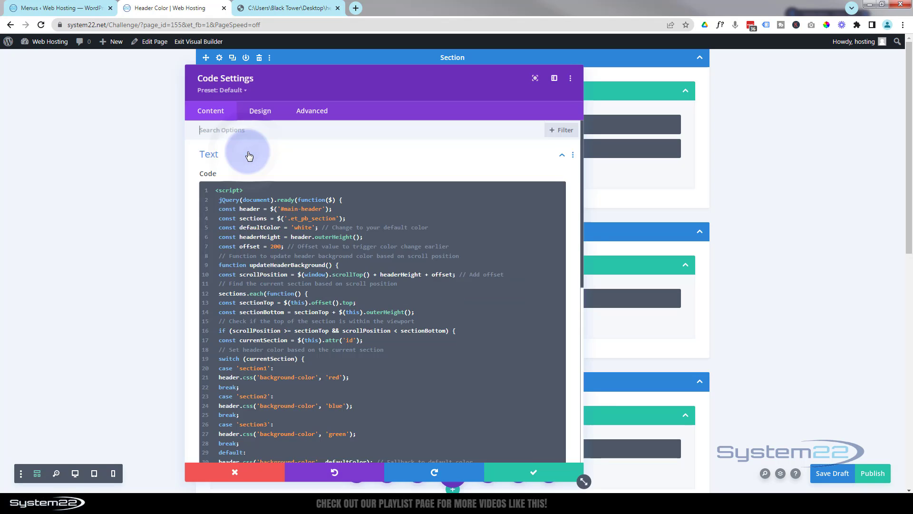
# Step: Switch the builder to desktop view and duplicate the section3 case block just above the default case in the script
pyautogui.click(76, 473)
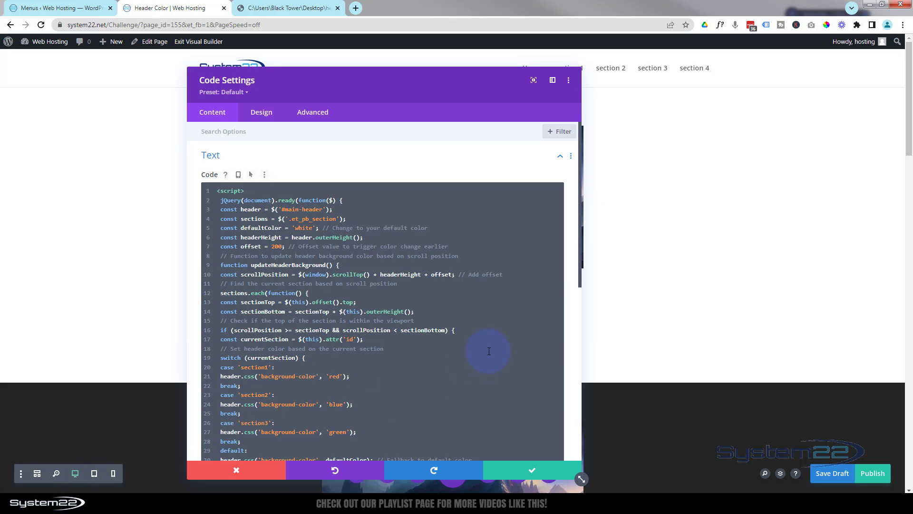
pyautogui.scroll(-2, 484, 314)
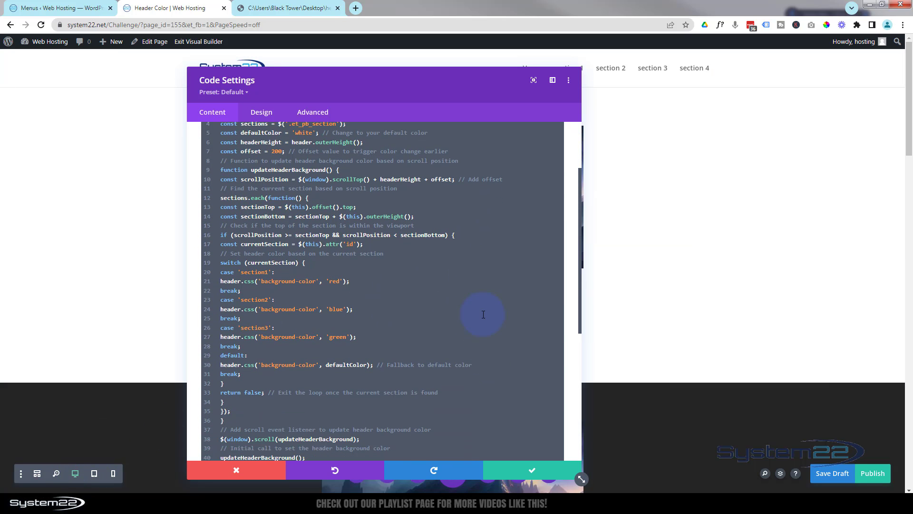
pyautogui.click(221, 328)
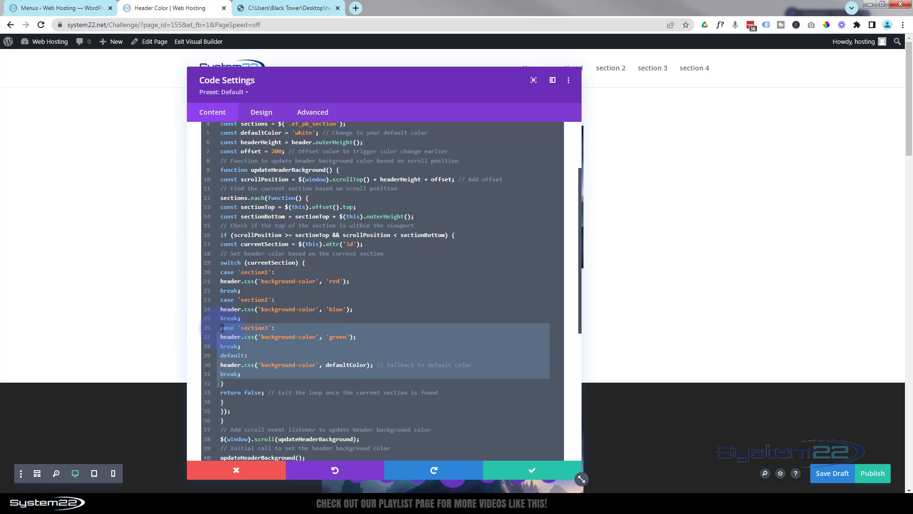
pyautogui.click(221, 328)
pyautogui.moveTo(221, 328); pyautogui.dragTo(236, 346)
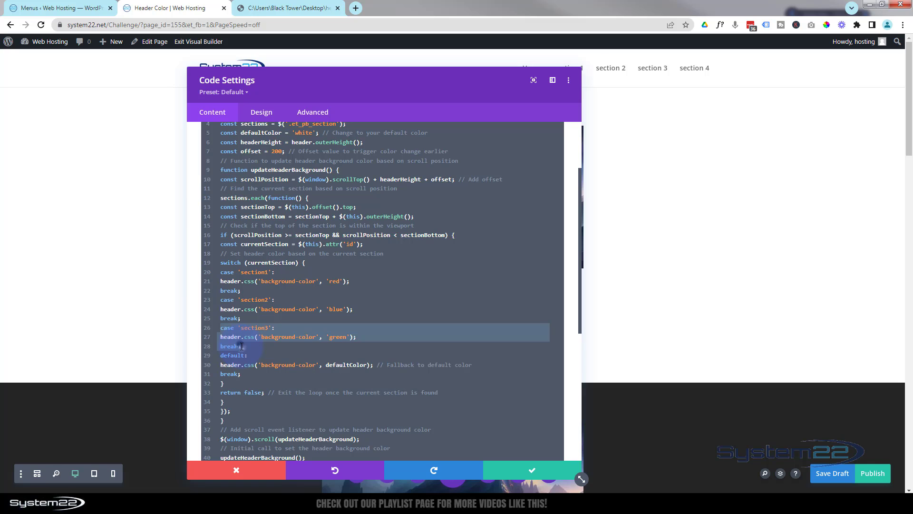
pyautogui.click(241, 346)
pyautogui.press('Return')
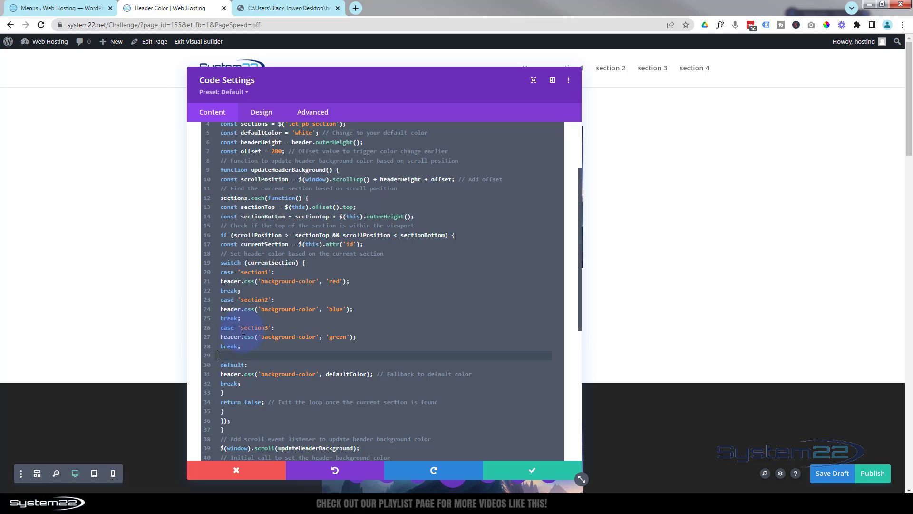
pyautogui.write("case 'section3': header.css('background-color', 'green'); break;")
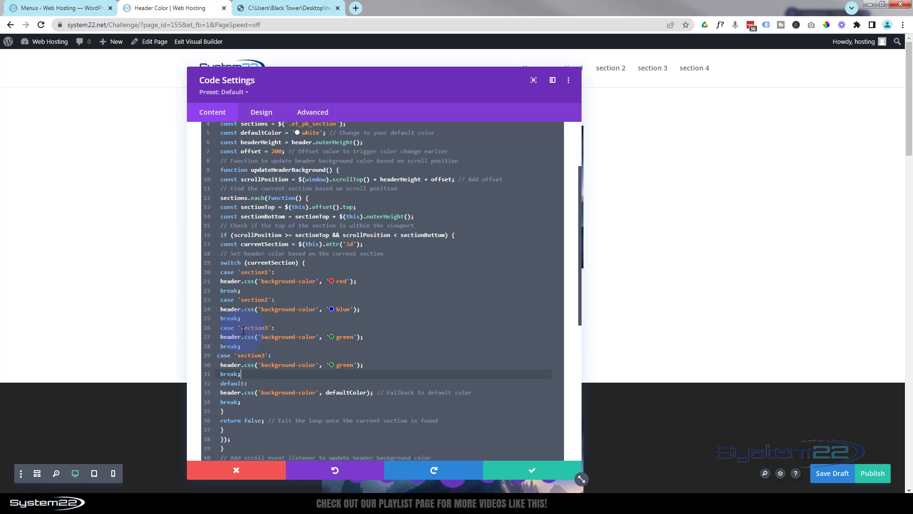
# Step: Indent the duplicated case, change its ID to section4 and set its header background color to yellow
pyautogui.click(219, 356)
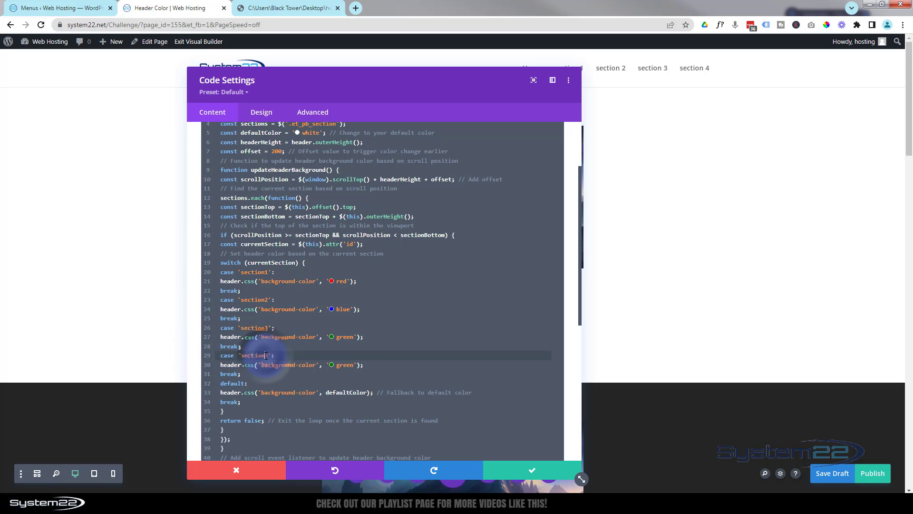
pyautogui.moveTo(265, 355); pyautogui.dragTo(268, 356)
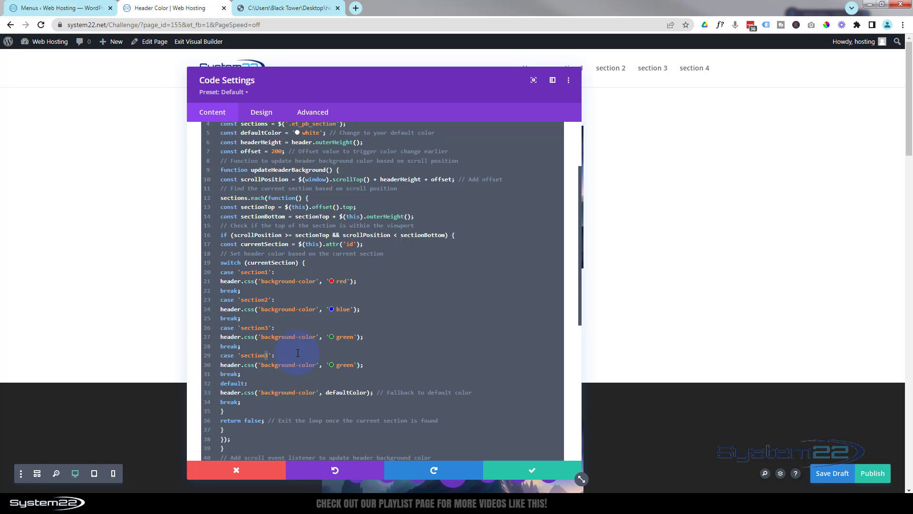
pyautogui.write('4')
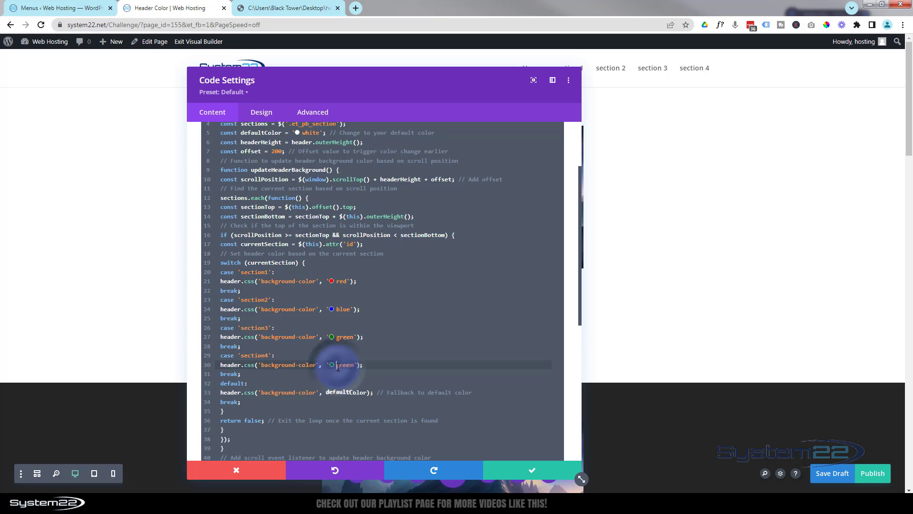
pyautogui.moveTo(338, 366); pyautogui.dragTo(353, 365)
pyautogui.write('yellow')
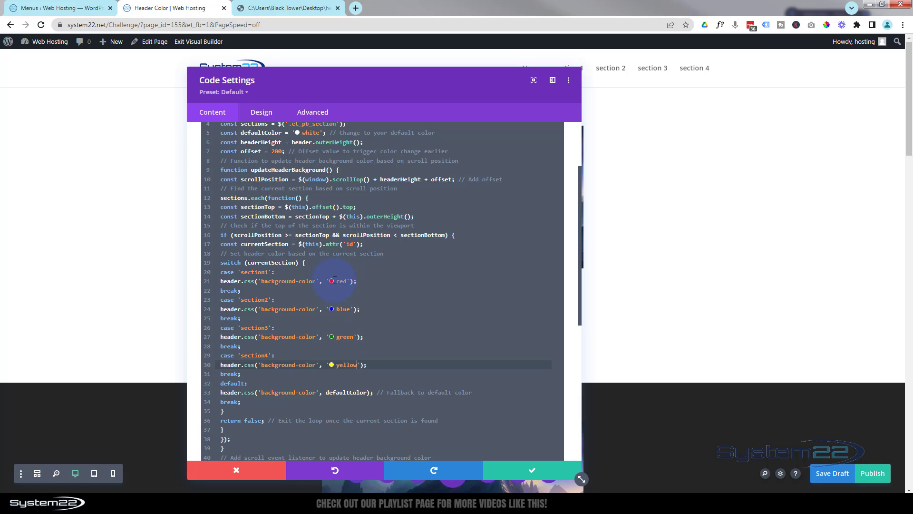
# Step: Set the section1 case's header background color to the grey rgb(108,108,108) with the color picker
pyautogui.doubleClick(334, 280)
pyautogui.hotkey('ctrl', 'z')
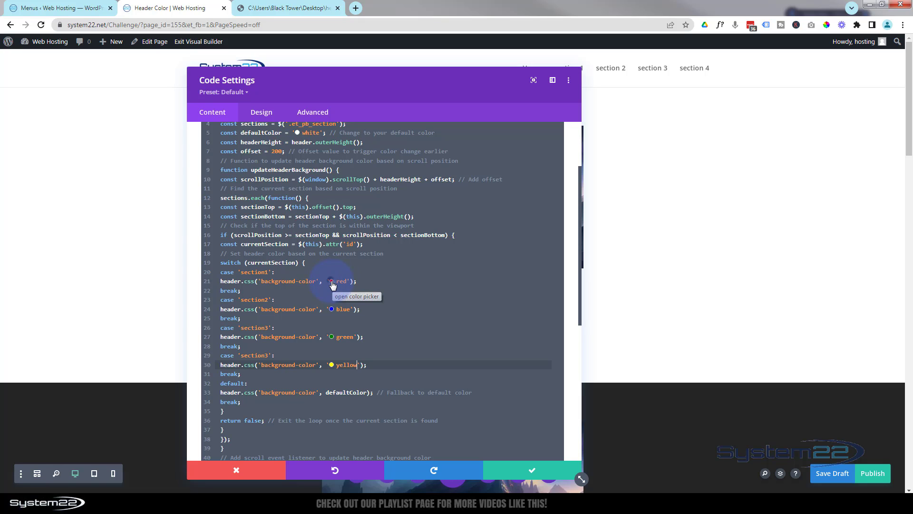
pyautogui.click(332, 282)
pyautogui.click(338, 322)
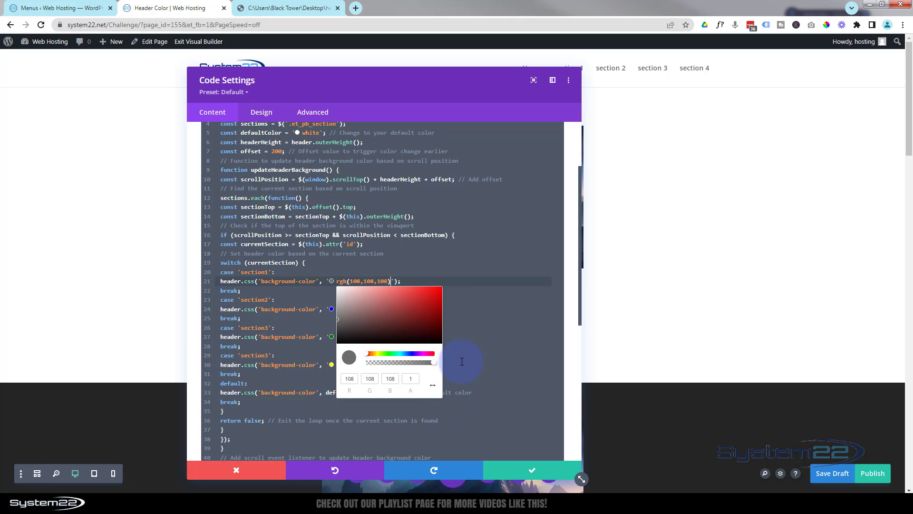
pyautogui.click(480, 340)
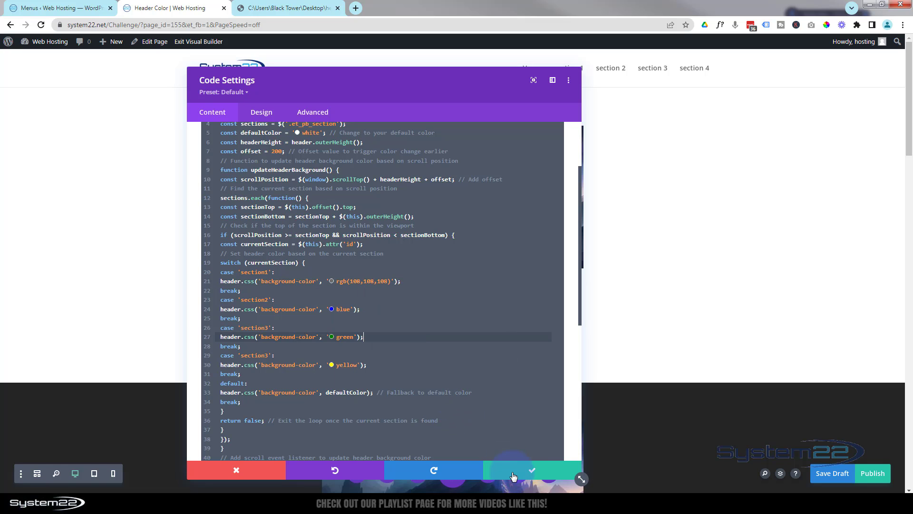
# Step: Save the changed Code module settings and save the page as a draft again
pyautogui.click(522, 476)
pyautogui.click(522, 477)
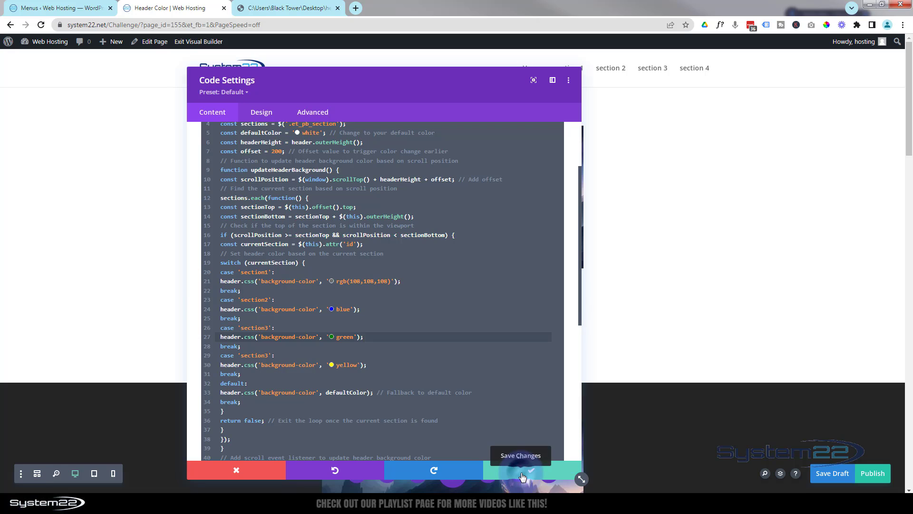
pyautogui.click(837, 474)
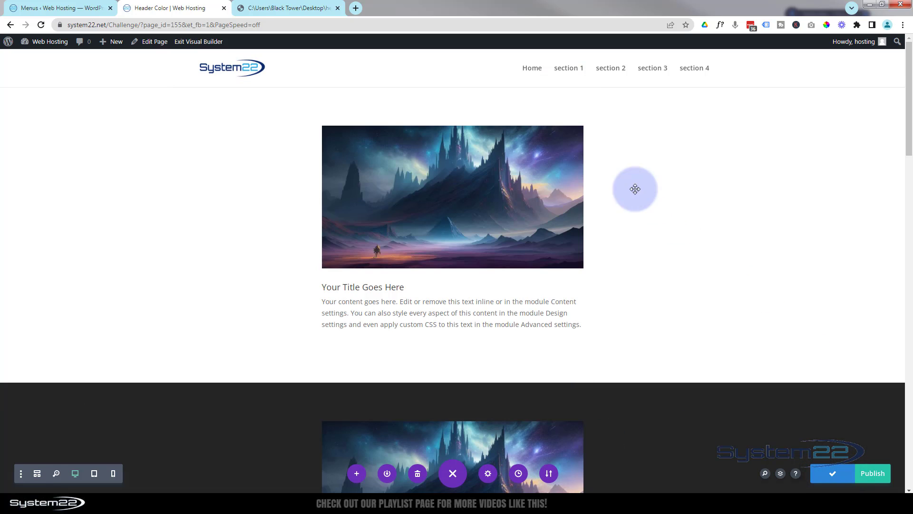
# Step: Exit the visual builder and check the header color by following the section 1 through section 4 and Home menu links
pyautogui.click(205, 42)
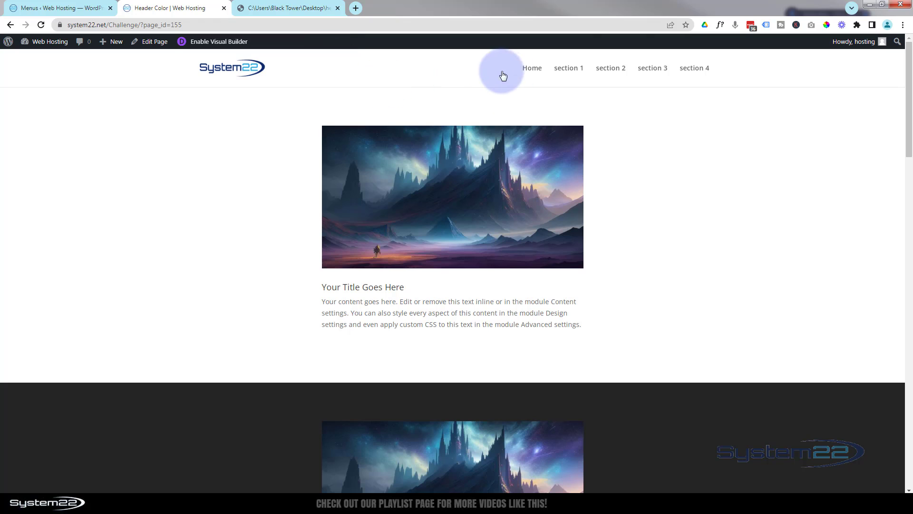
pyautogui.click(570, 71)
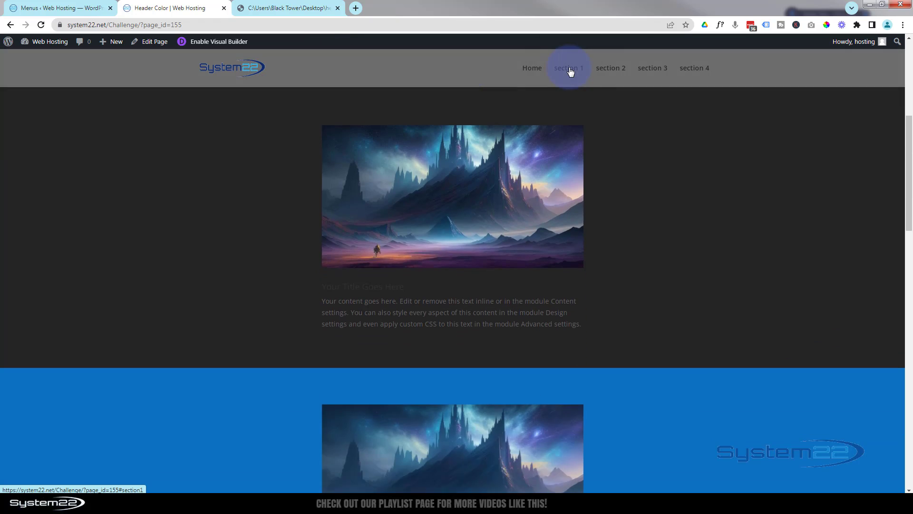
pyautogui.click(616, 73)
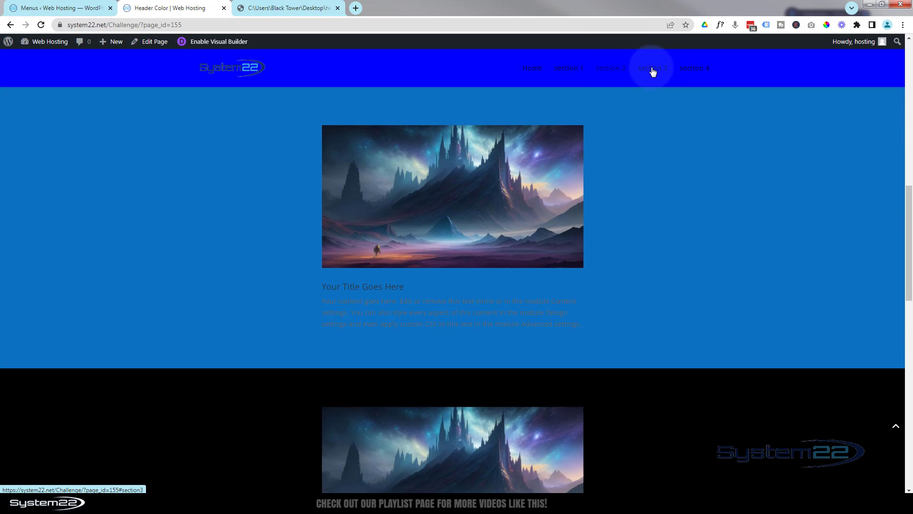
pyautogui.click(652, 71)
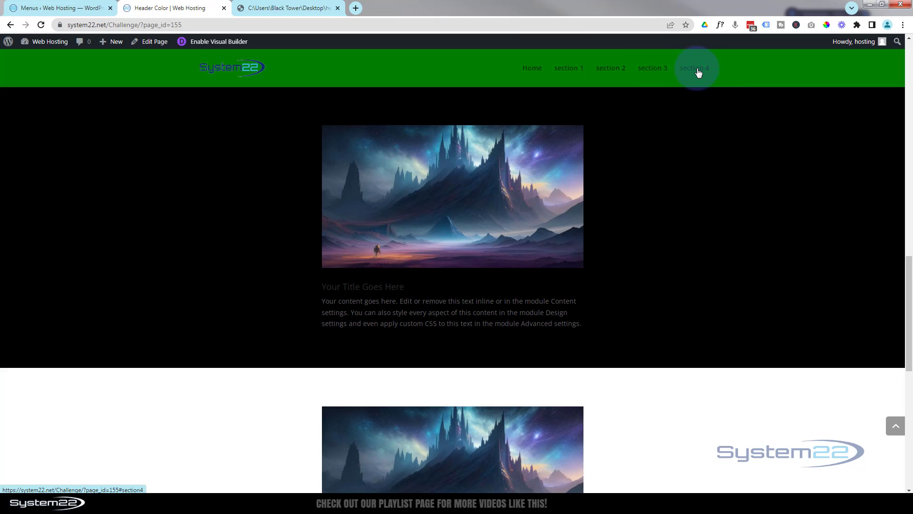
pyautogui.click(696, 71)
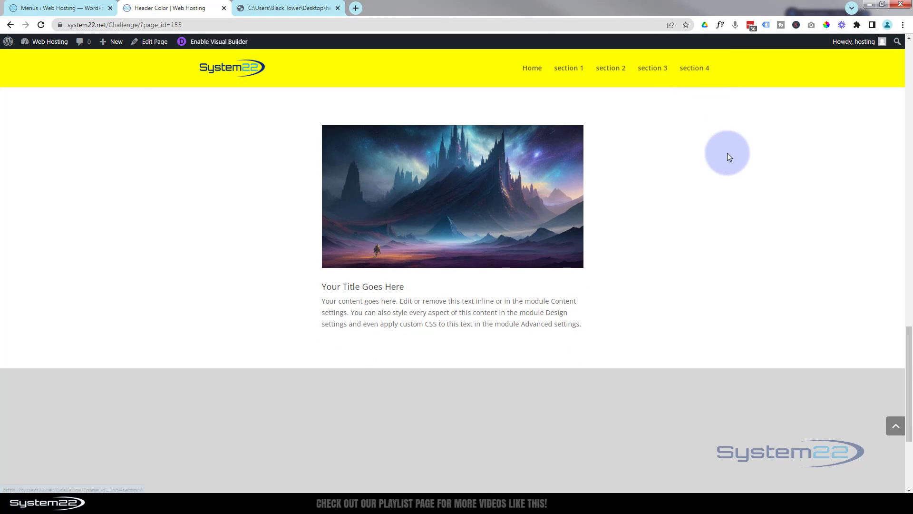
pyautogui.scroll(-4, 724, 150)
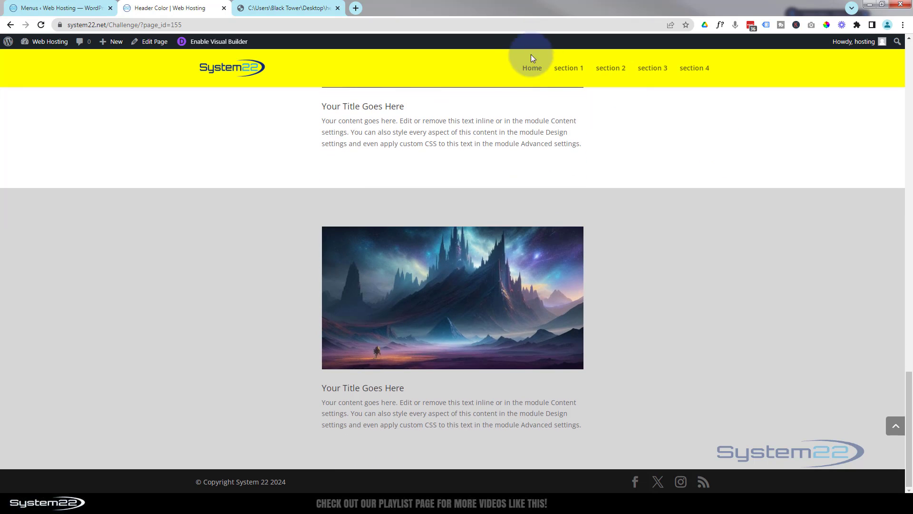
pyautogui.click(528, 68)
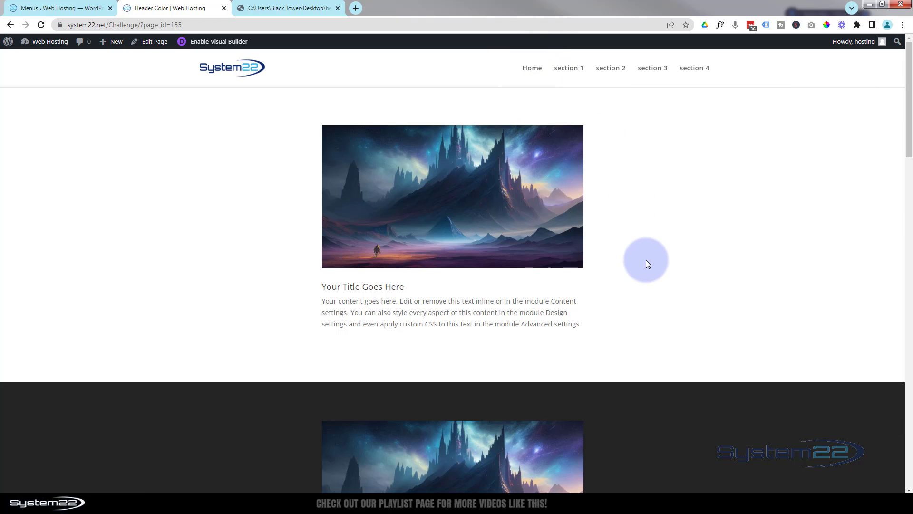
# Step: Examine how the header color changes through every section down the page and back up to the first one
pyautogui.scroll(-5, 646, 260)
pyautogui.scroll(-2, 649, 260)
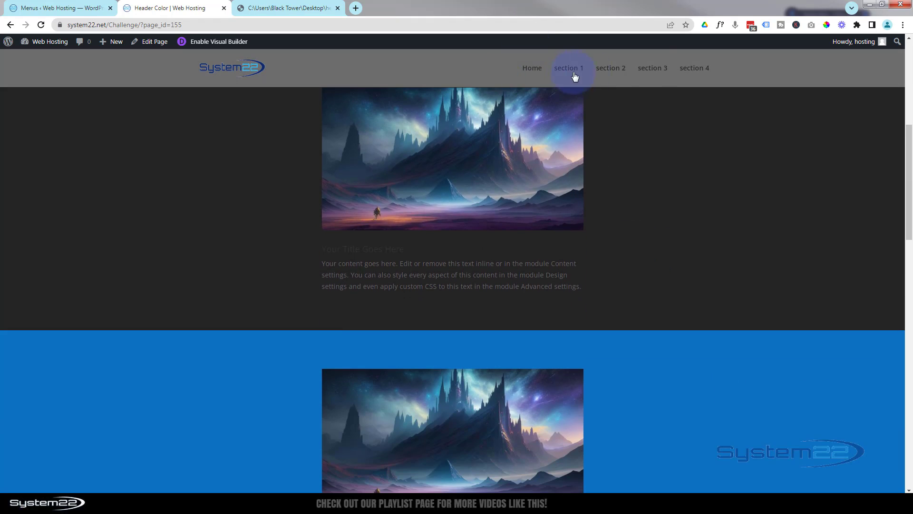
pyautogui.scroll(-2, 666, 264)
pyautogui.scroll(-8, 666, 263)
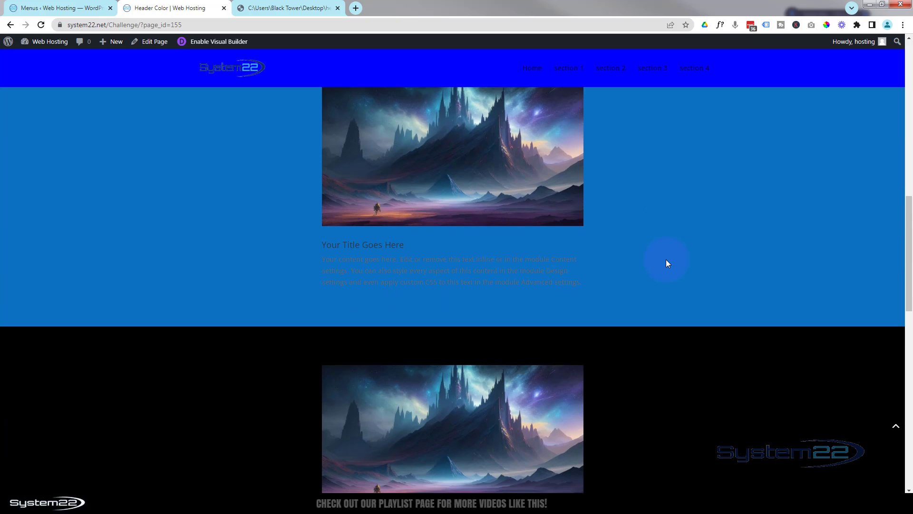
pyautogui.scroll(-7, 666, 259)
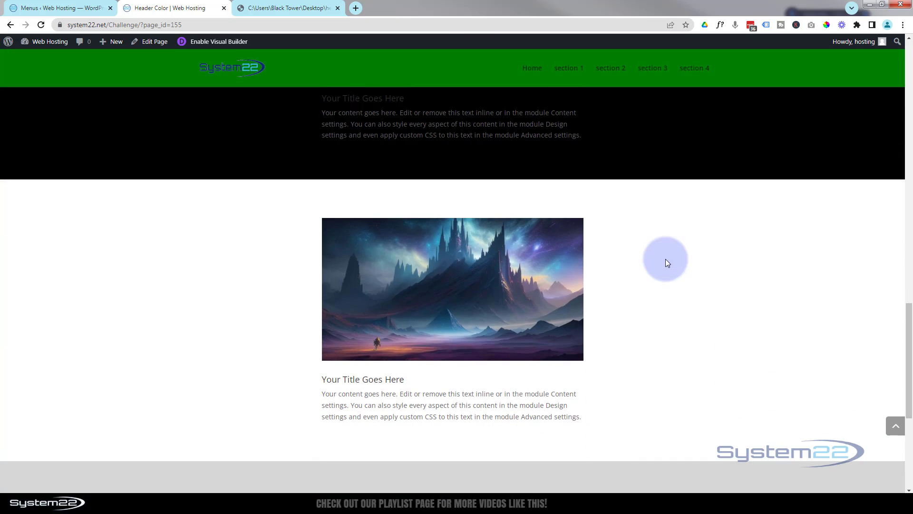
pyautogui.scroll(-4, 640, 253)
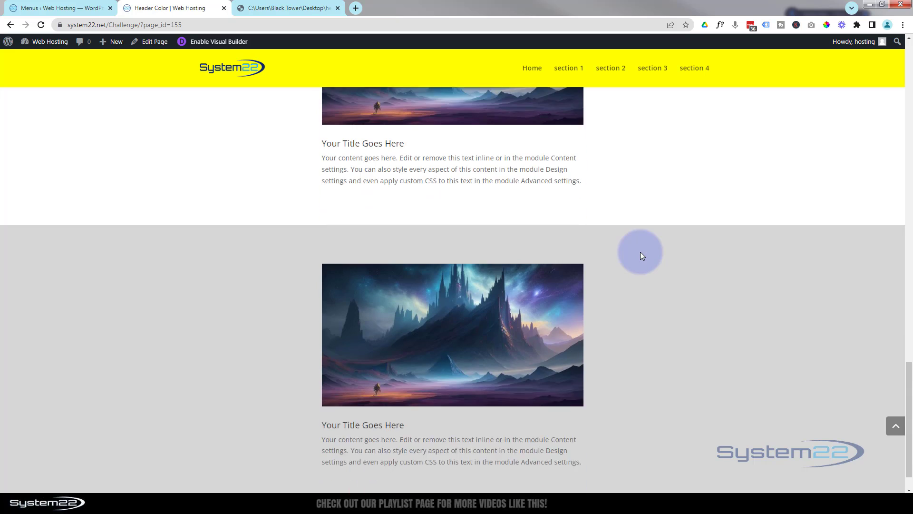
pyautogui.scroll(7, 640, 252)
pyautogui.scroll(20, 640, 252)
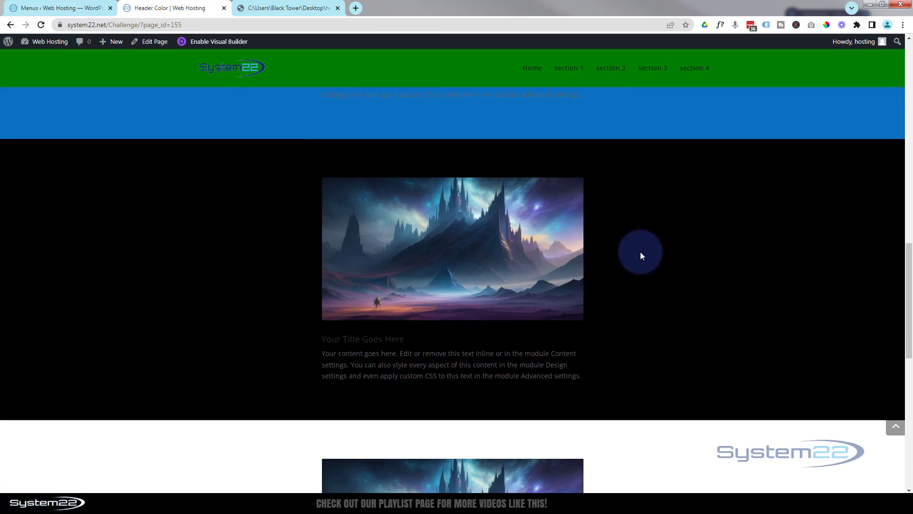
pyautogui.scroll(2, 640, 253)
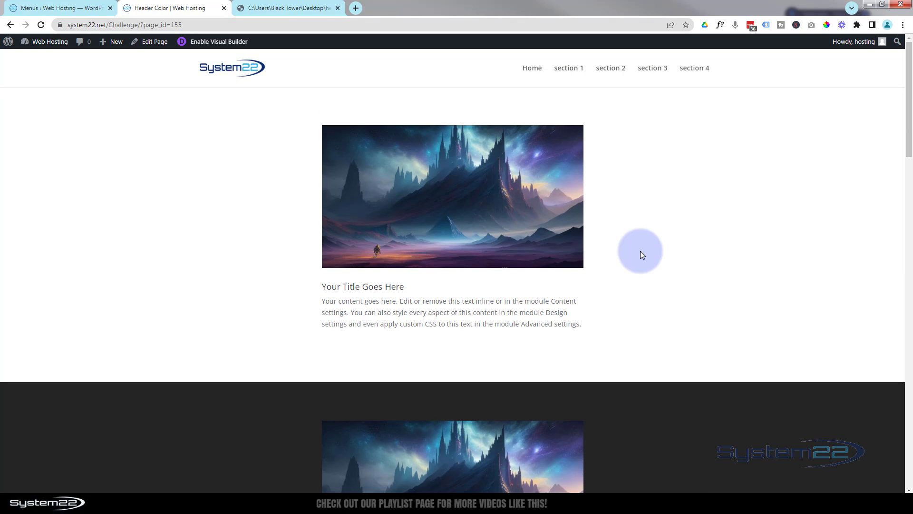
# Step: Retest the header color through the section 1 to section 4 links, then in reverse order back to Home
pyautogui.click(567, 71)
pyautogui.click(613, 71)
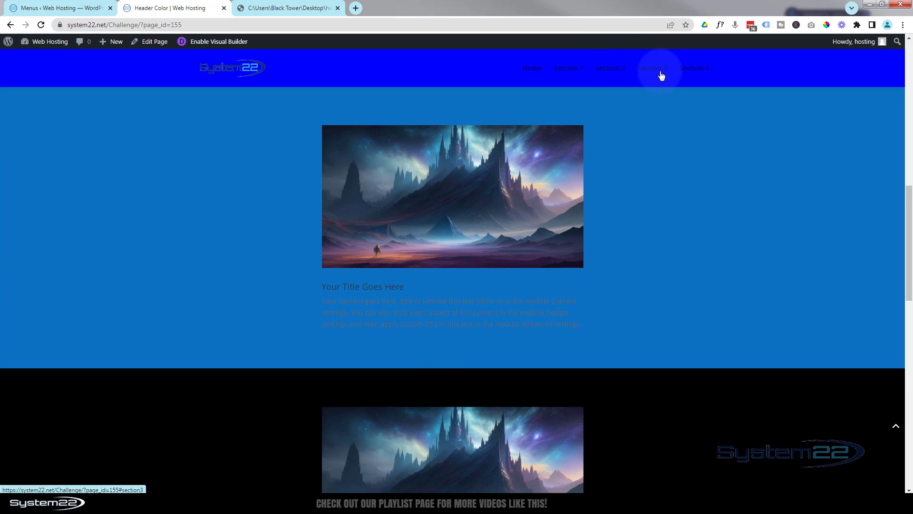
pyautogui.click(661, 75)
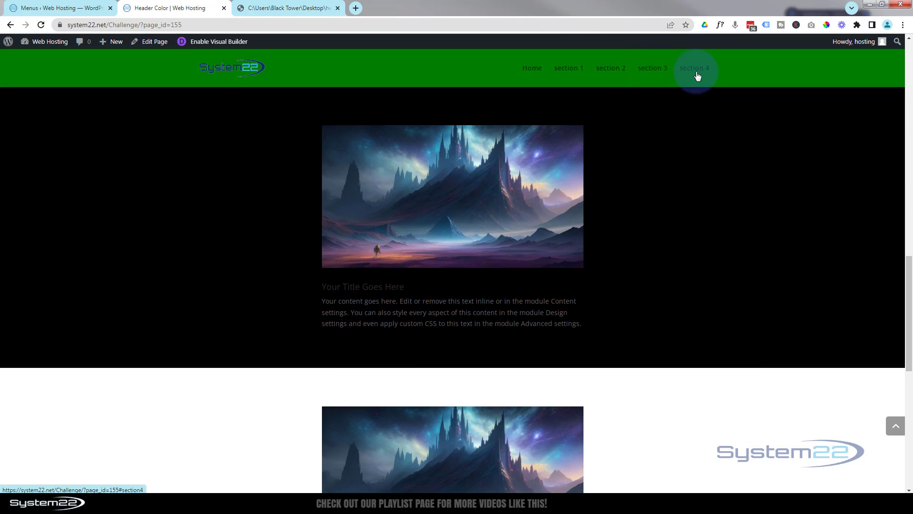
pyautogui.click(698, 75)
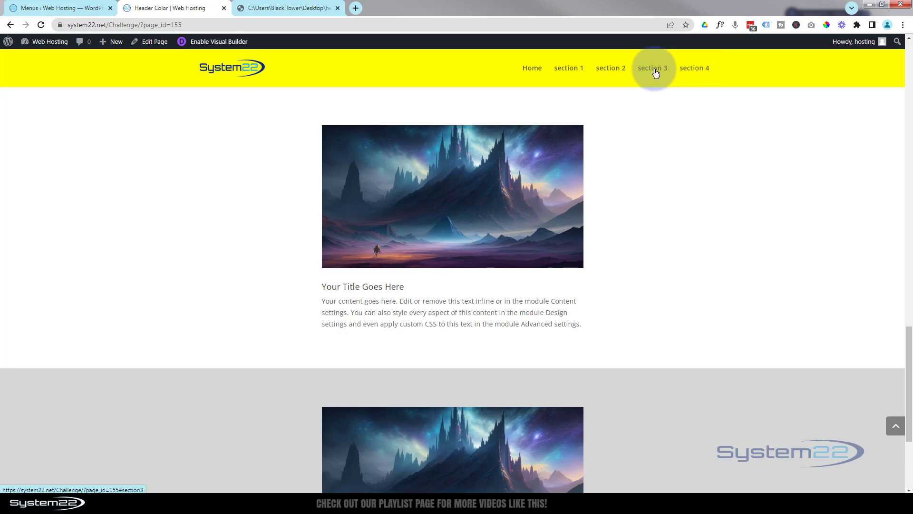
pyautogui.click(654, 72)
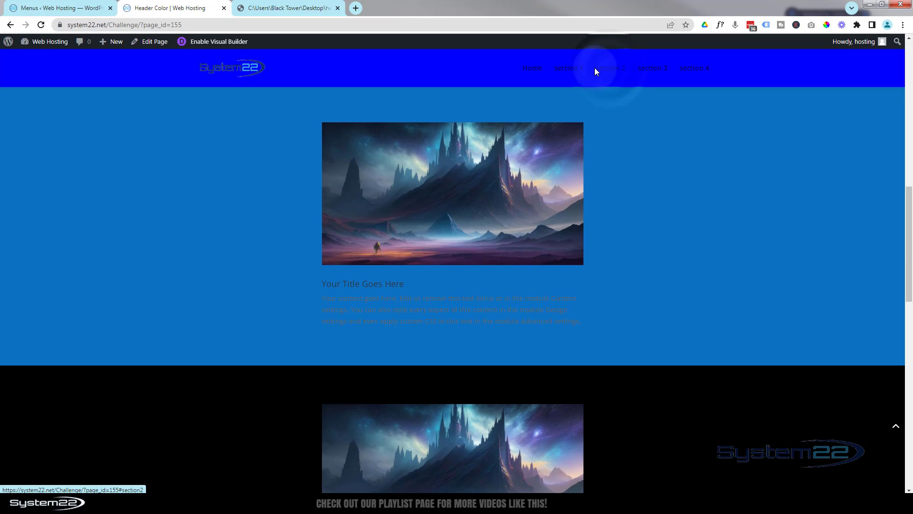
pyautogui.click(573, 72)
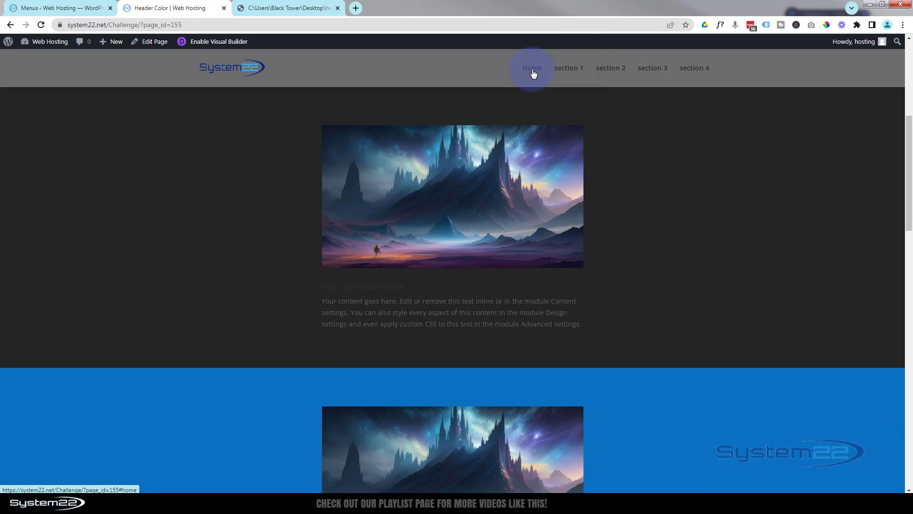
pyautogui.click(532, 71)
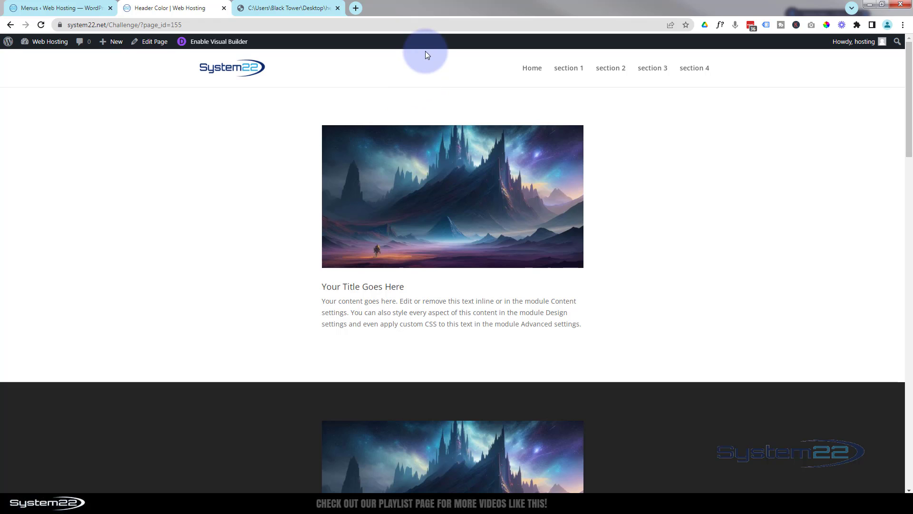
# Step: Follow the section 1 through section 4 menu links once more and return to the top of the page
pyautogui.click(569, 69)
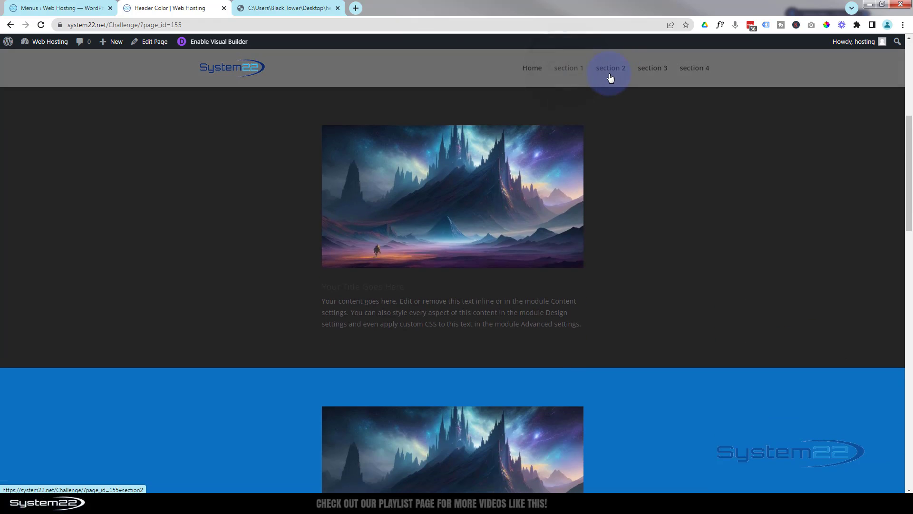
pyautogui.click(611, 70)
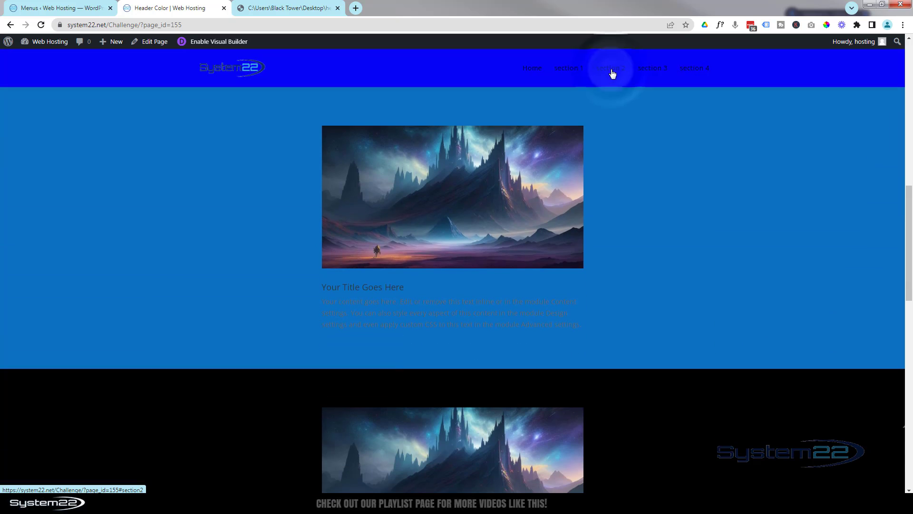
pyautogui.click(649, 73)
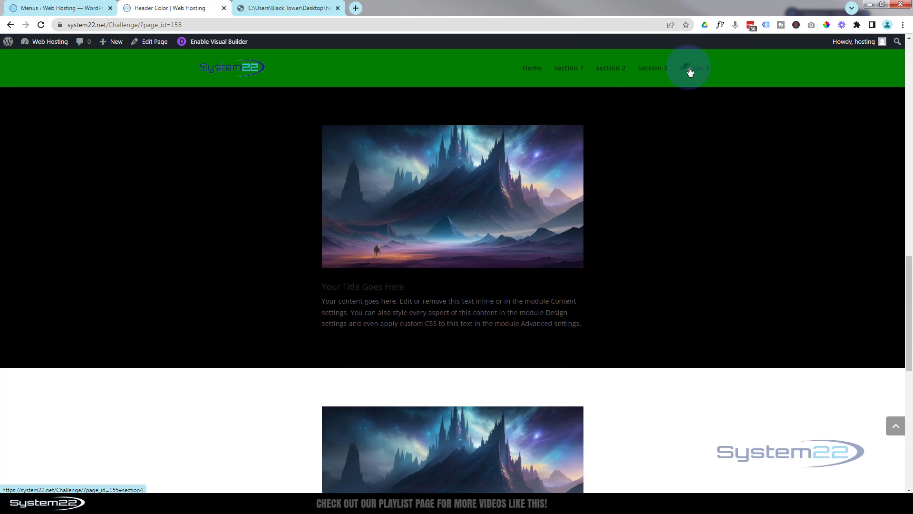
pyautogui.click(690, 70)
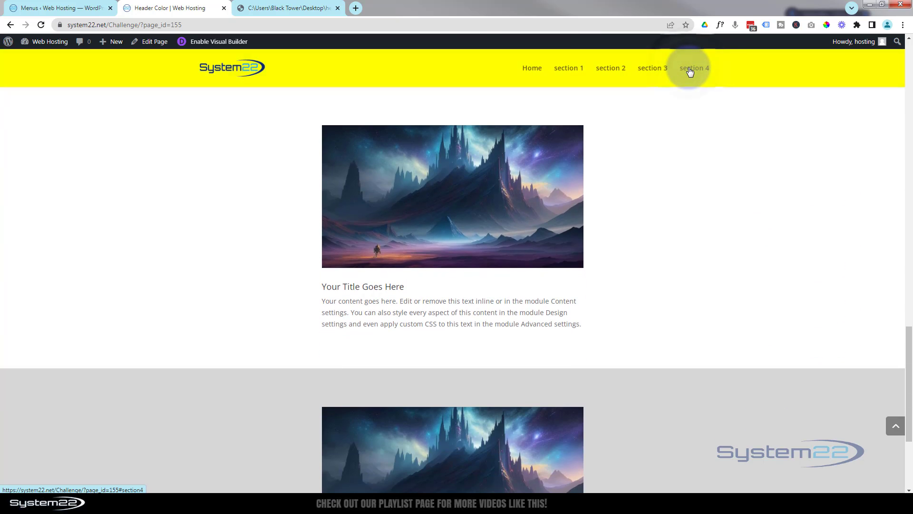
pyautogui.click(897, 427)
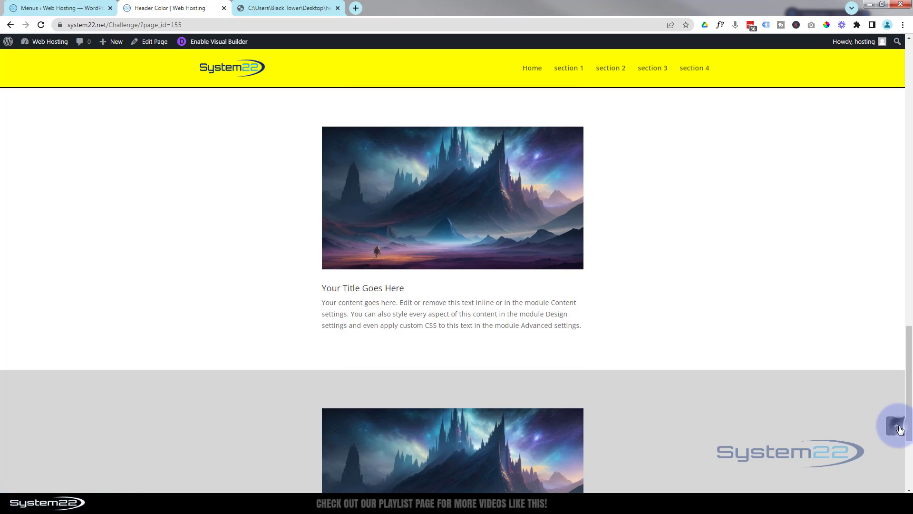